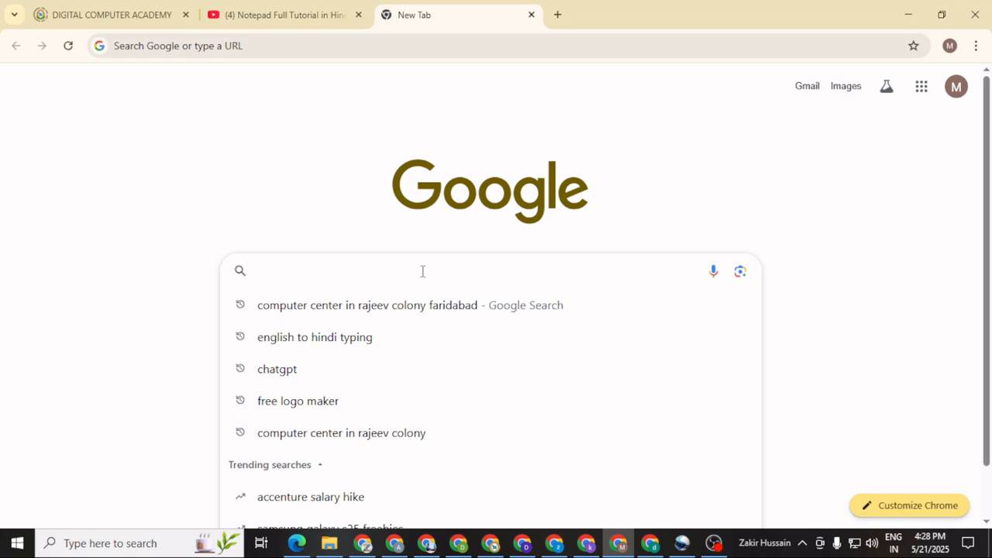
Run a Google search for 'tally', trimming the typed 'tally prime' back first.
type("tally ")
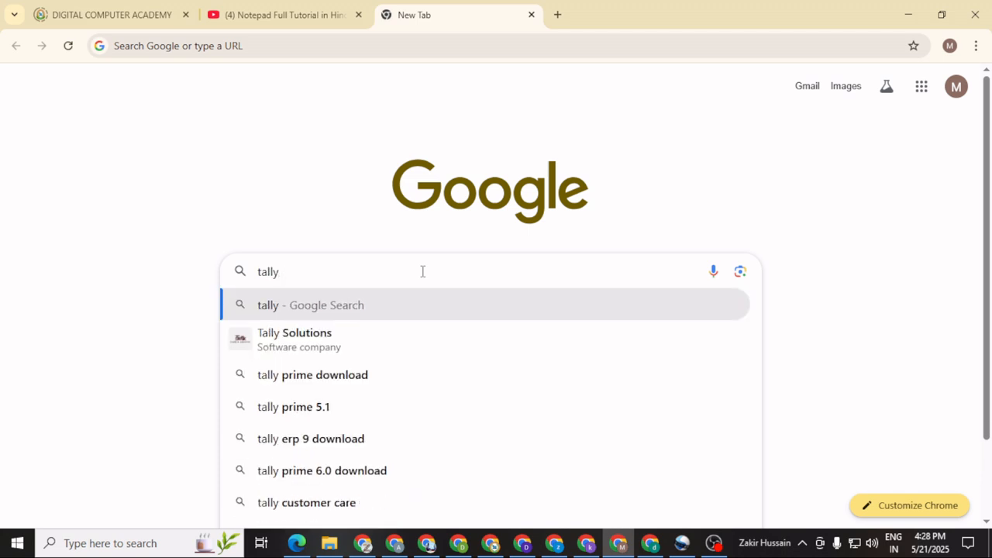
type("prime")
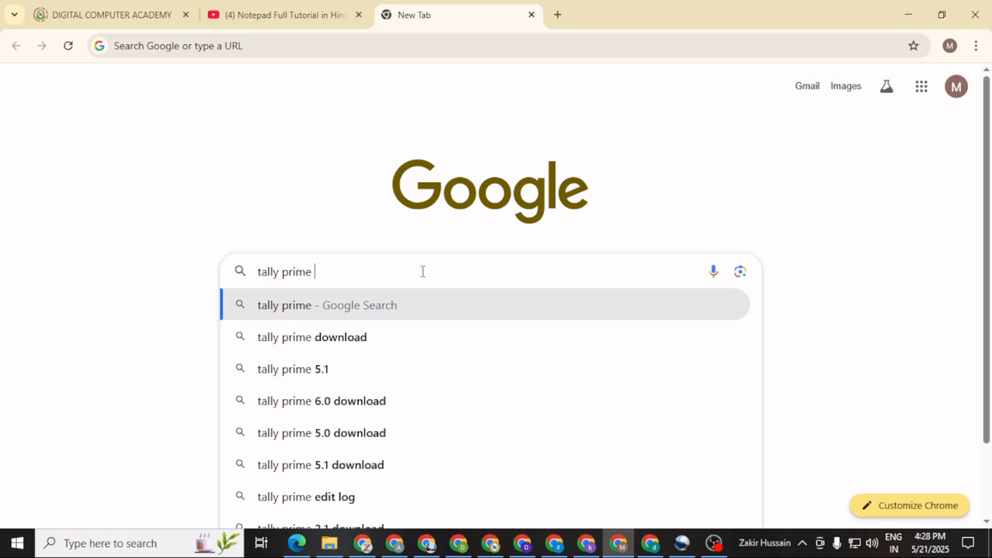
key("BackSpace")
key("BackSpace")
key("BackSpace")
key("BackSpace")
key("BackSpace")
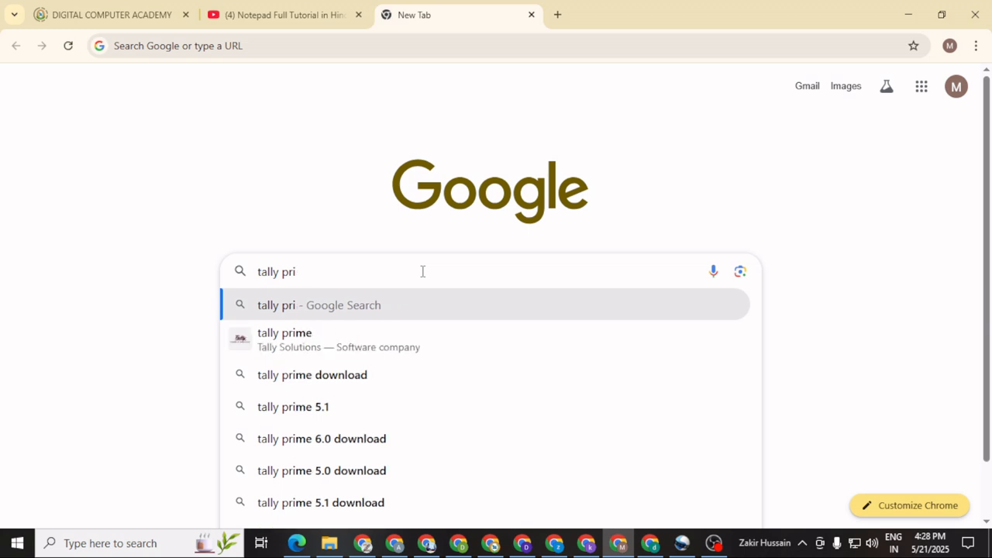
key("BackSpace")
key("BackSpace")
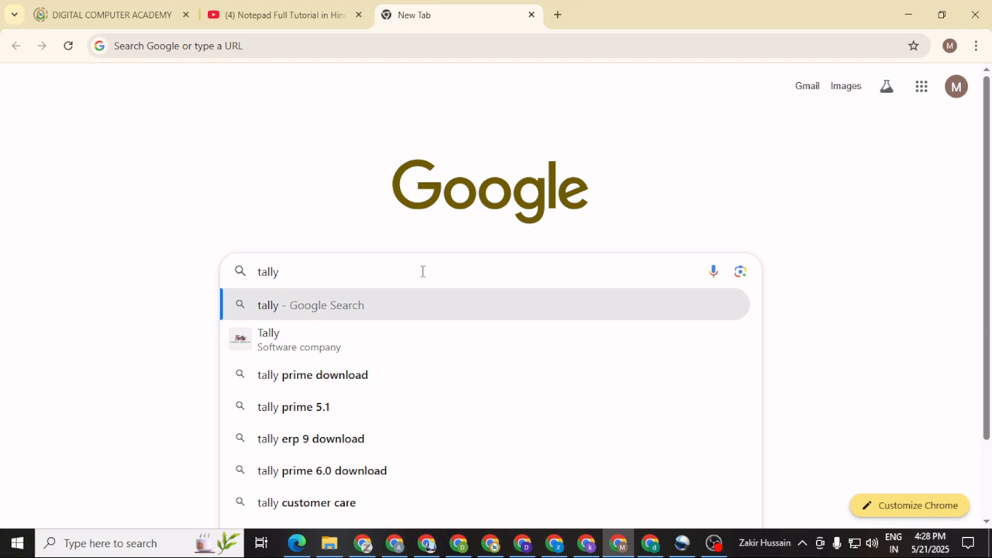
key("Return")
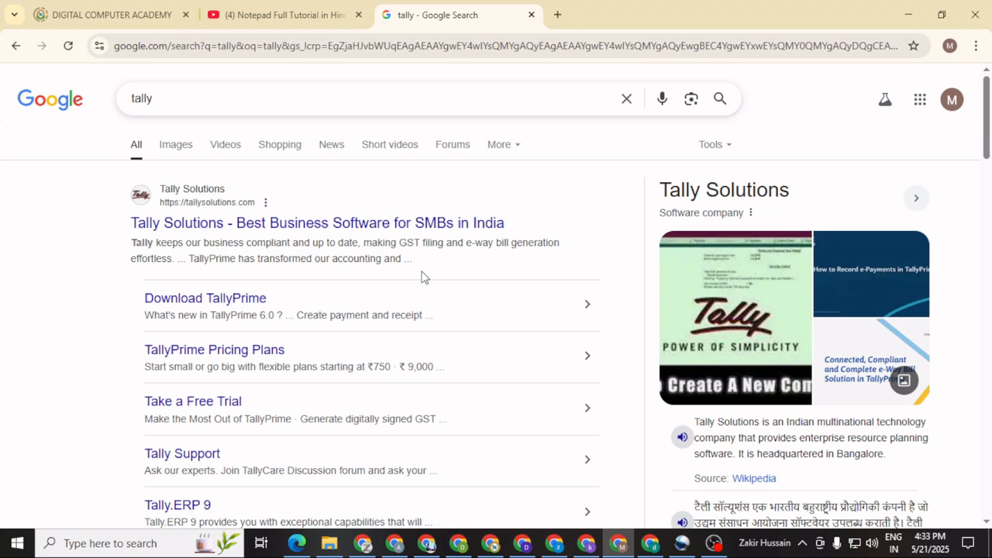
Extend the Google query to 'tally versions' and run the search.
scroll(276, 303, "down", 1)
scroll(276, 303, "up", 1)
left_click(180, 101)
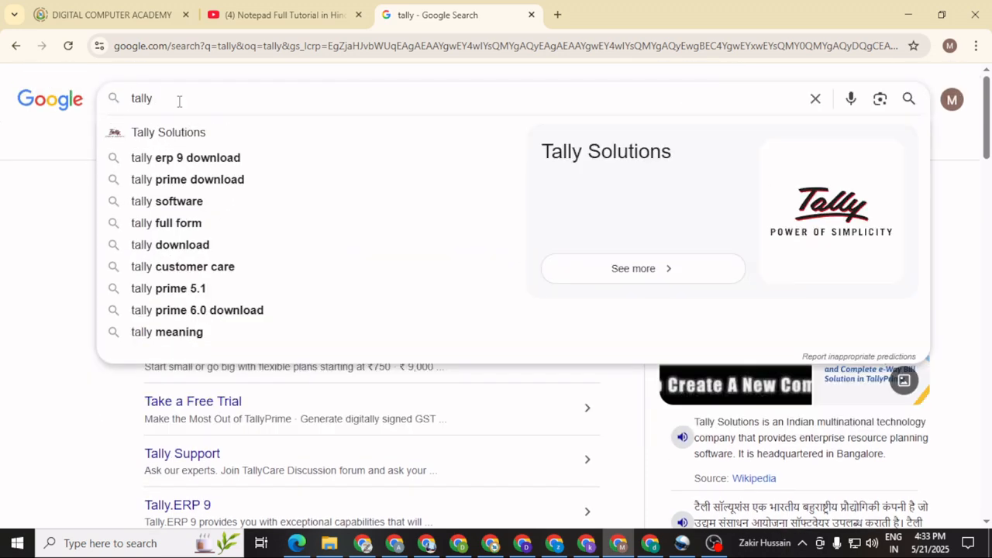
type("versions")
key("Return")
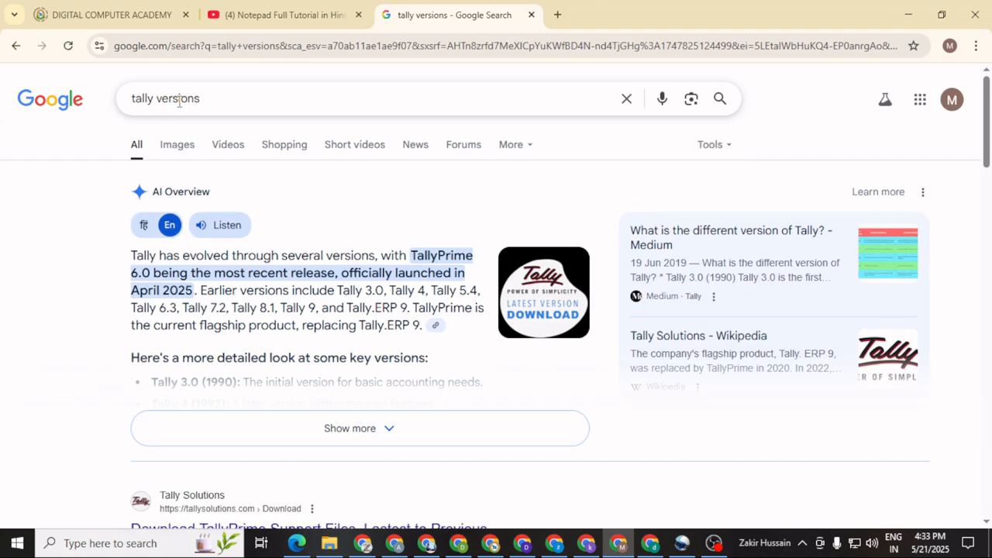
Expand the AI Overview's full list of Tally versions and read through it.
scroll(306, 213, "down", 2)
scroll(302, 210, "up", 2)
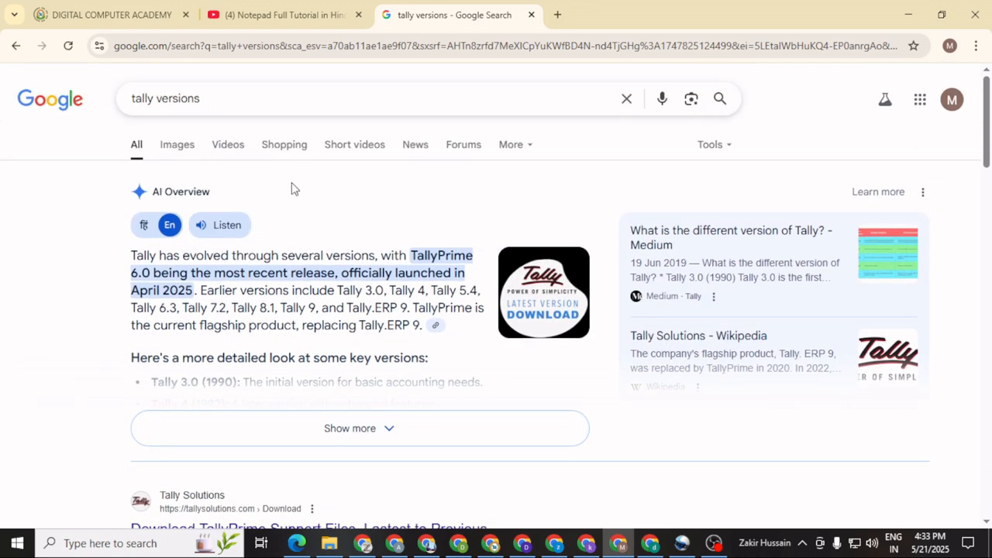
left_click(387, 433)
scroll(368, 425, "down", 2)
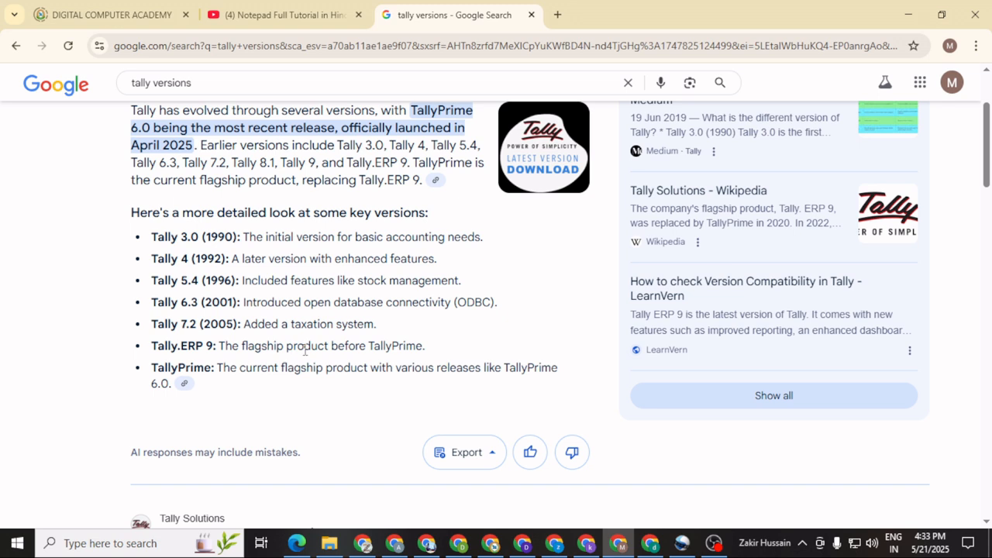
double_click(208, 324)
left_click(225, 368)
scroll(218, 333, "down", 1)
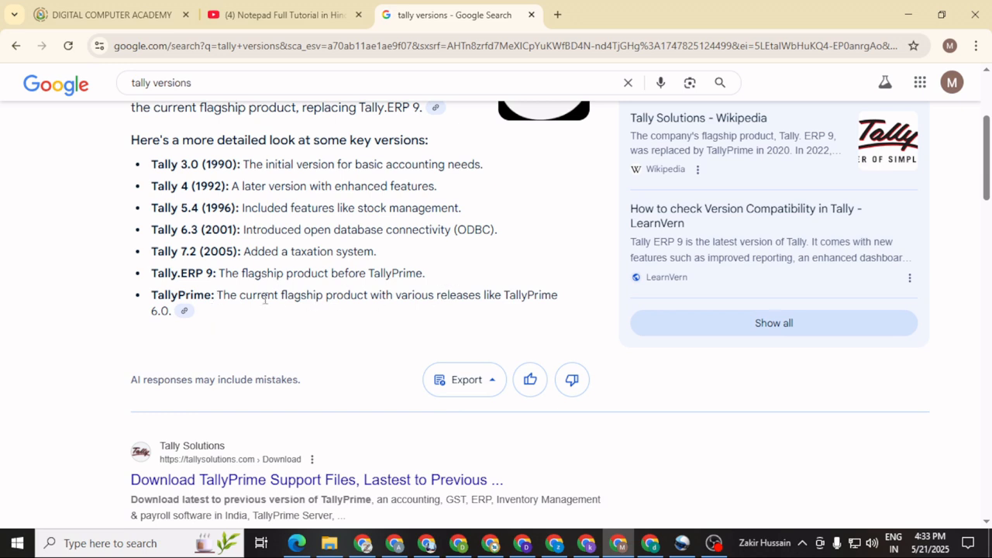
scroll(264, 298, "up", 3)
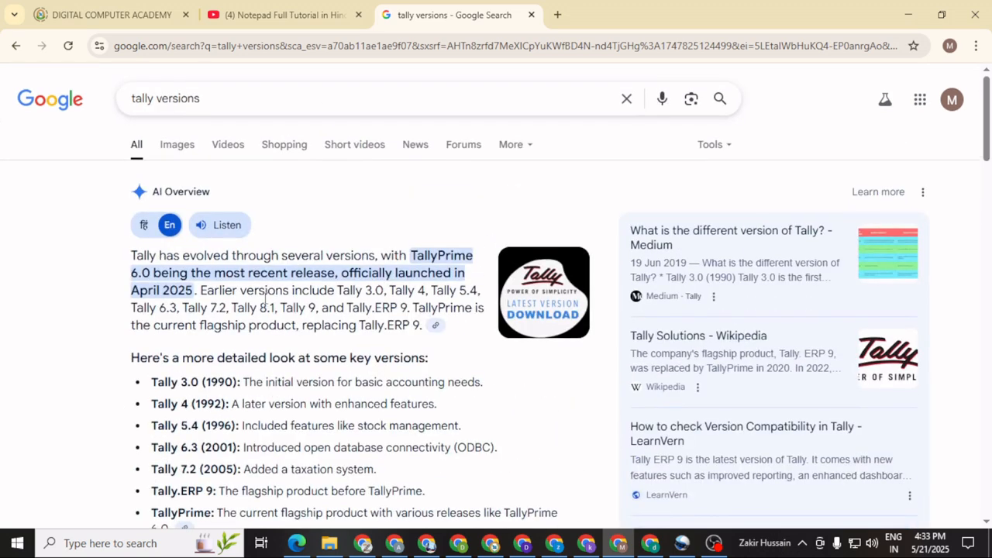
left_click(216, 98)
Search Google for 'tally prime download' and open the Tally Solutions download page.
key("BackSpace")
key("BackSpace")
key("BackSpace")
key("BackSpace")
key("BackSpace")
key("BackSpace")
key("BackSpace")
key("BackSpace")
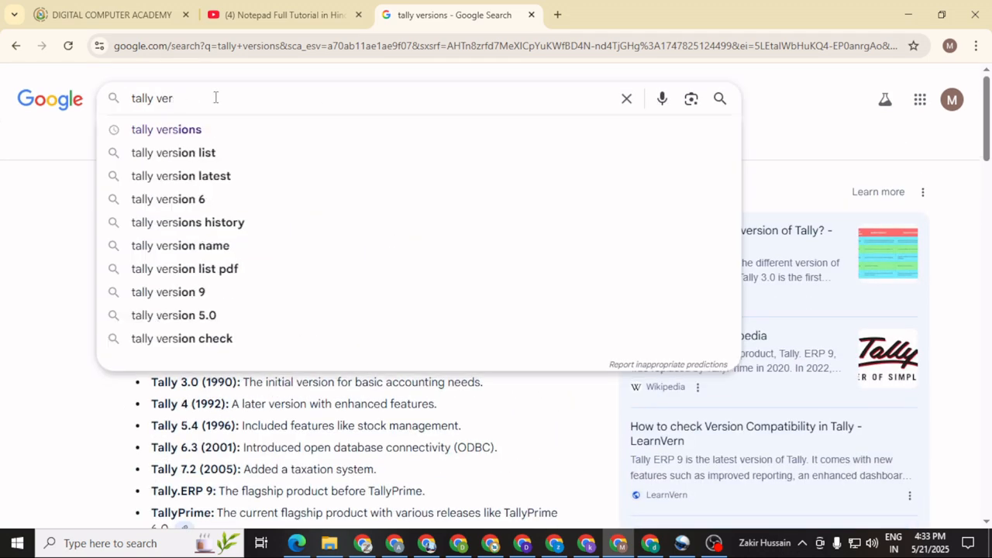
type("pri")
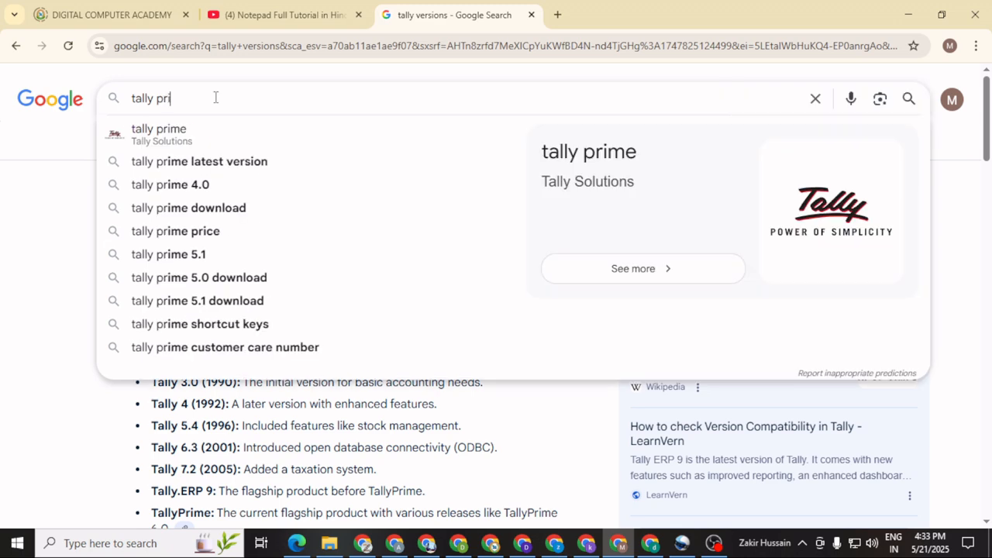
type("me doanlao")
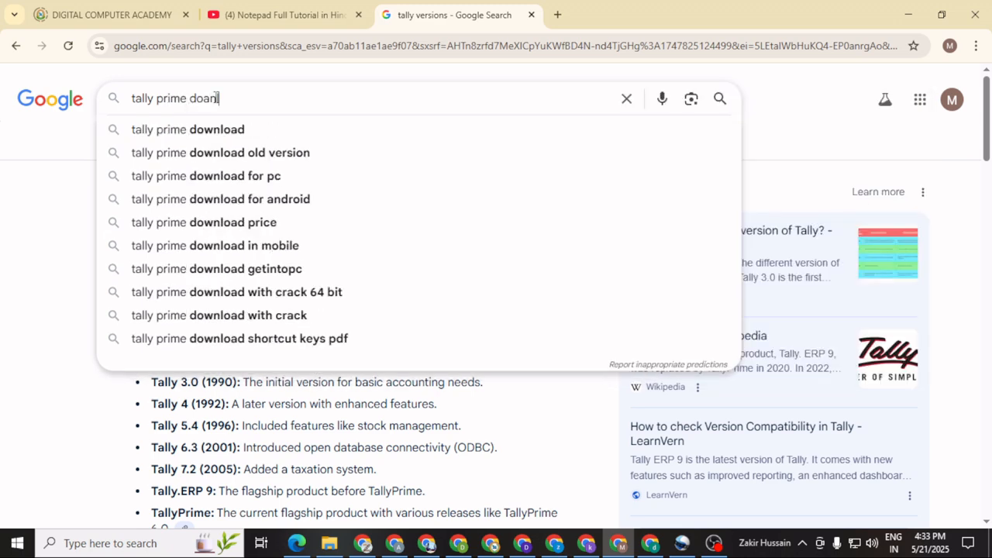
type("d")
key("Return")
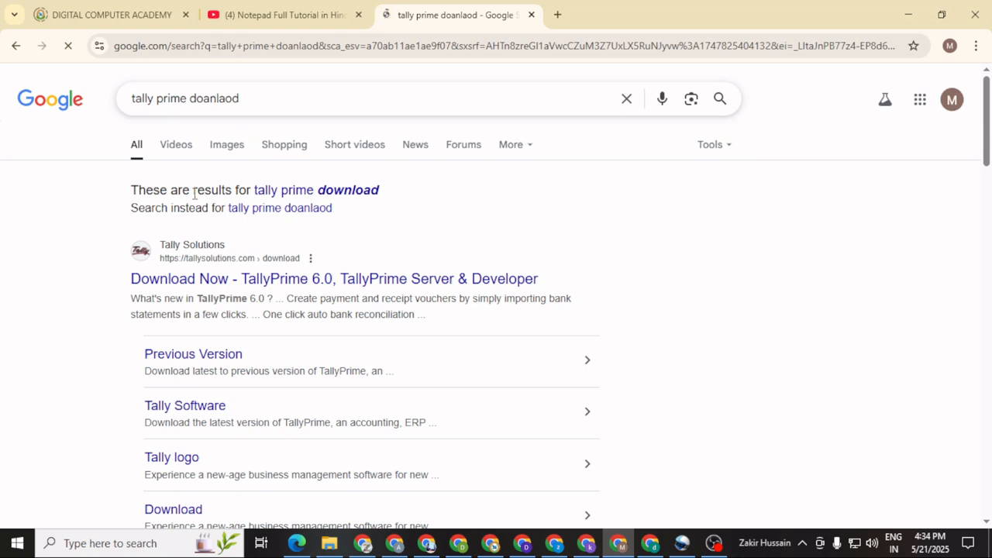
left_click(206, 254)
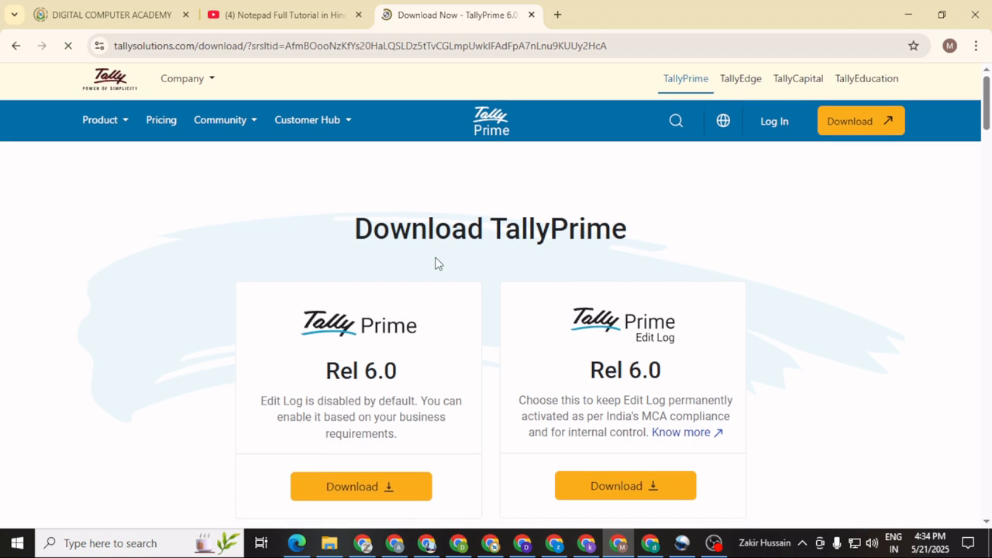
Download the standard TallyPrime Rel 6.0 installer and view the full download history.
scroll(436, 262, "down", 2)
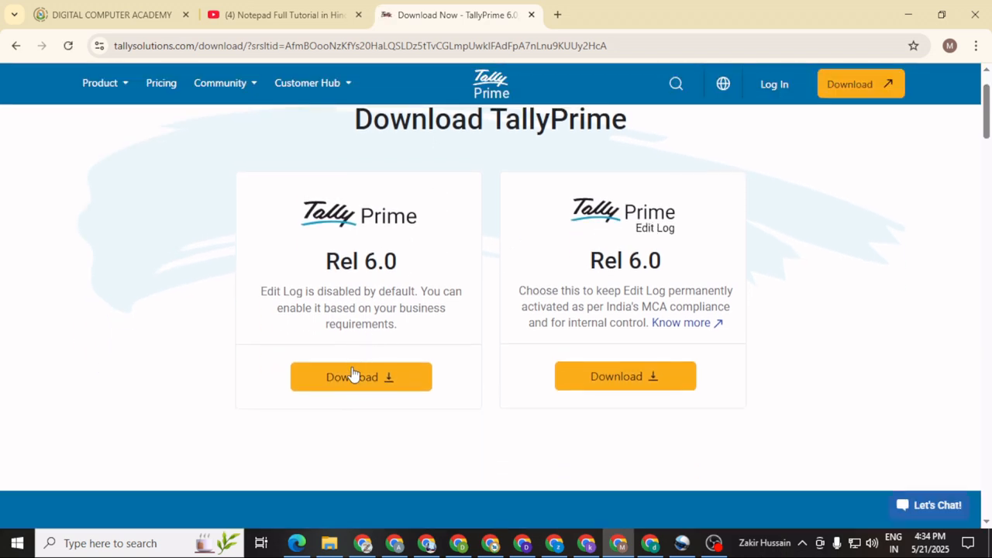
left_click(360, 388)
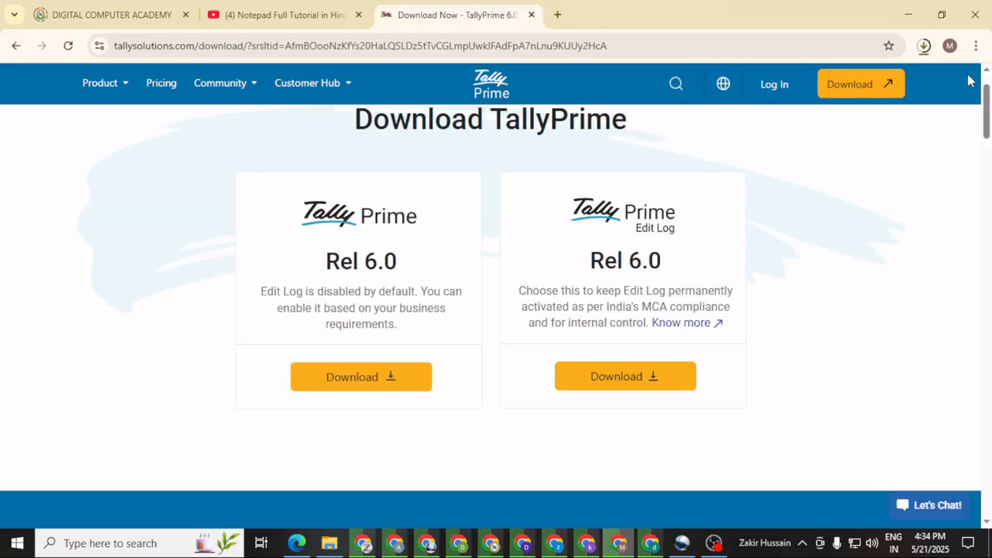
left_click(924, 47)
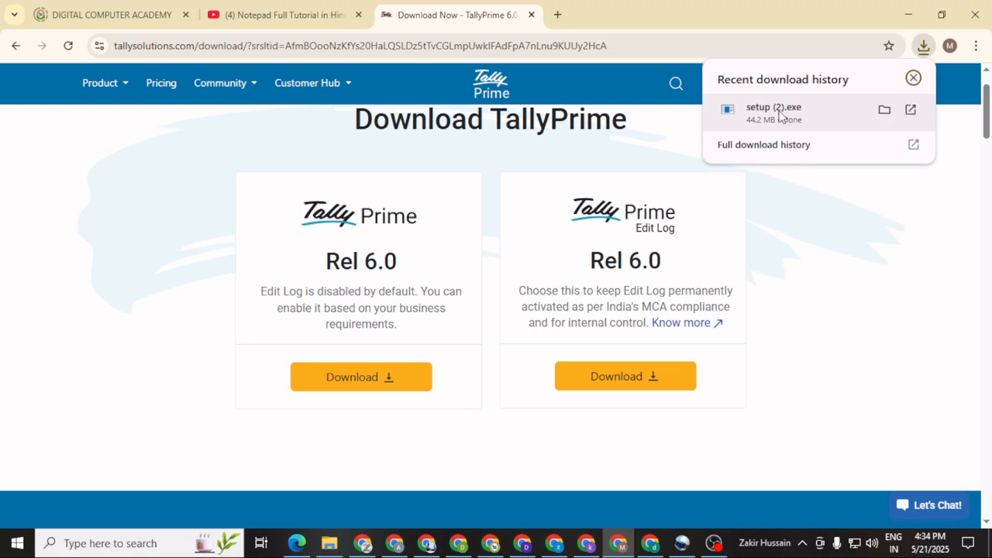
left_click(767, 150)
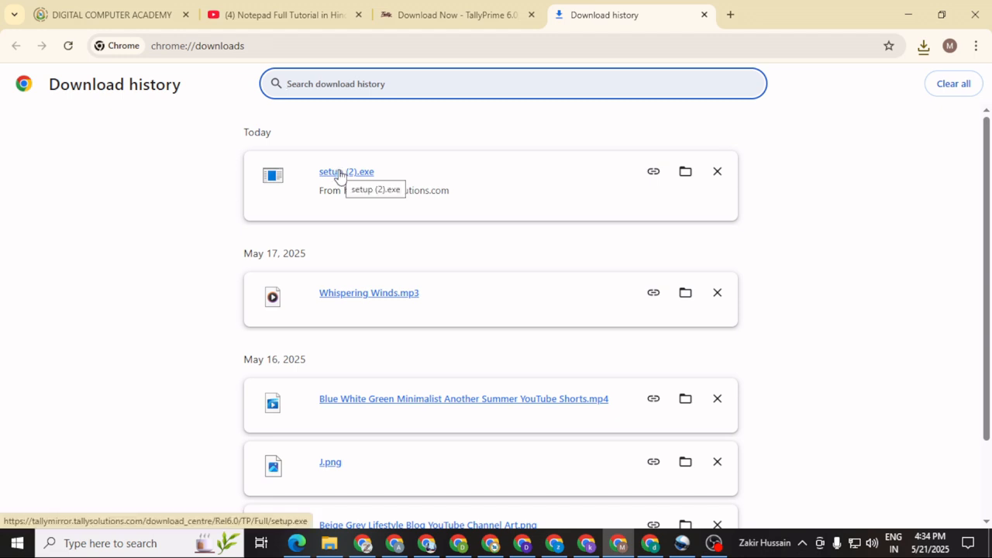
Run setup (2).exe from Chrome's download history to launch TallyPrime Setup Manager.
double_click(340, 173)
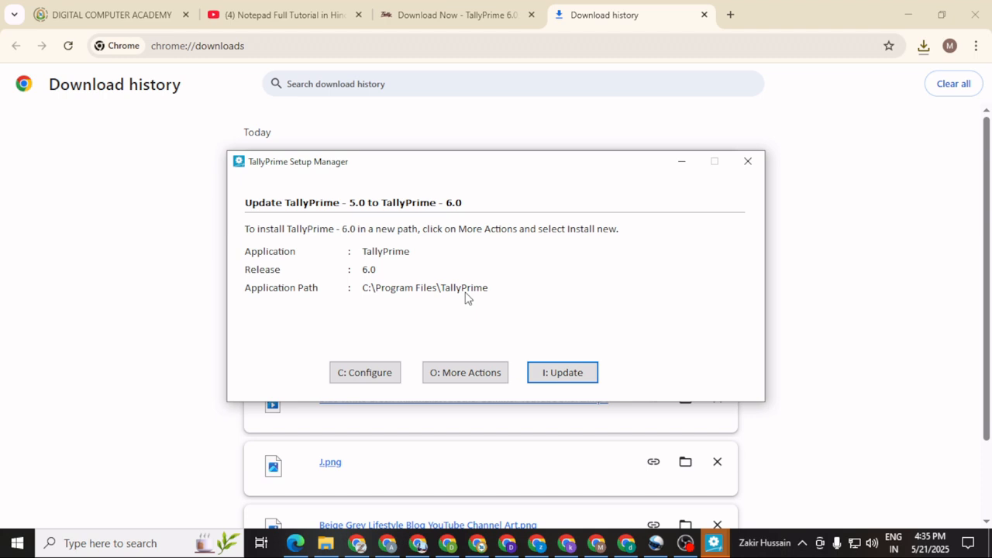
Quit TallyPrime Setup Manager and search the Start menu for 'tally'.
left_click(750, 162)
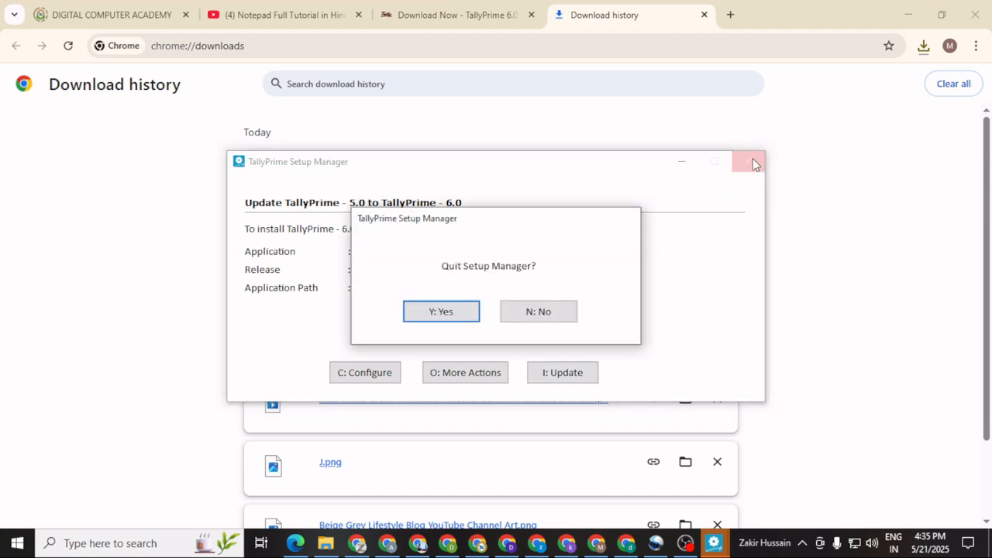
left_click(438, 312)
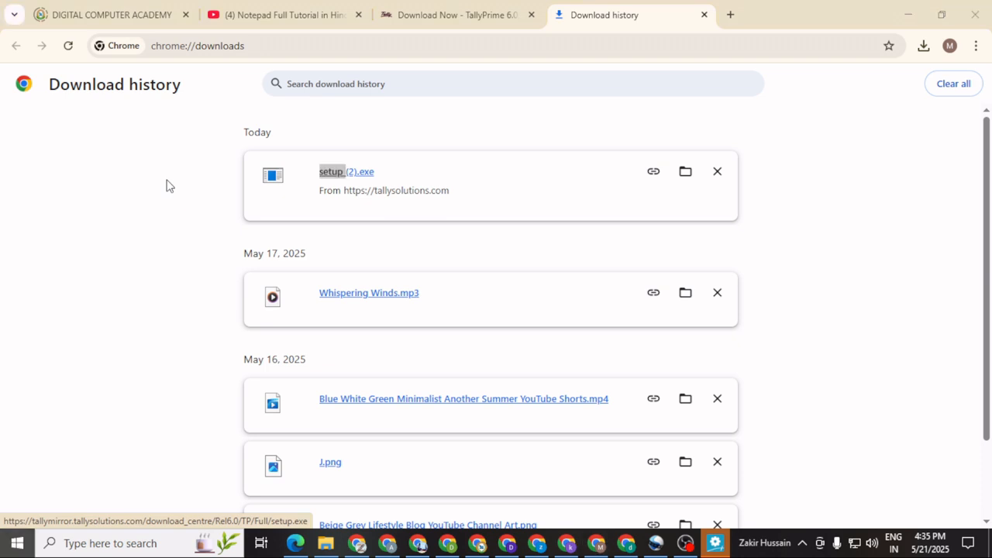
key("super")
type("tally")
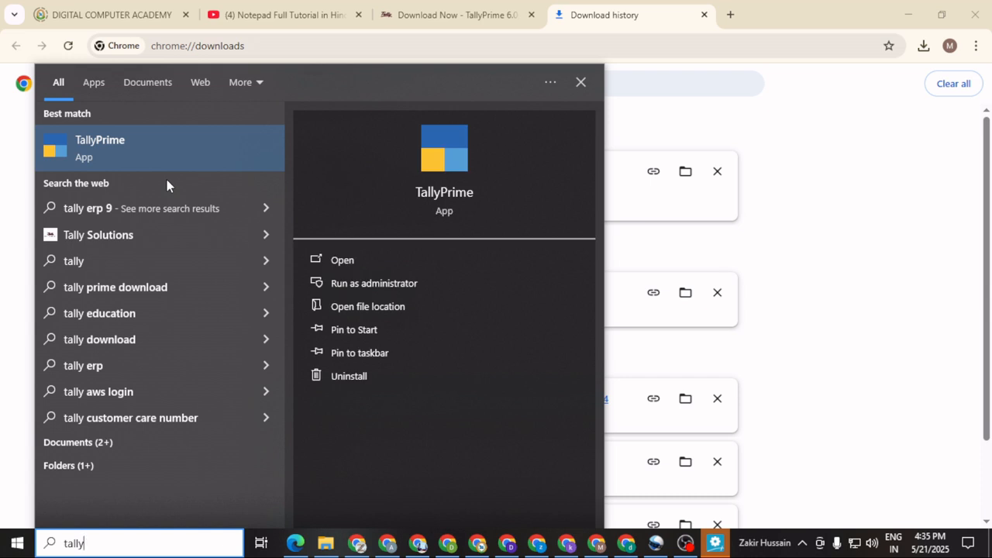
Launch TallyPrime from the search results and continue in educational mode.
left_click(103, 148)
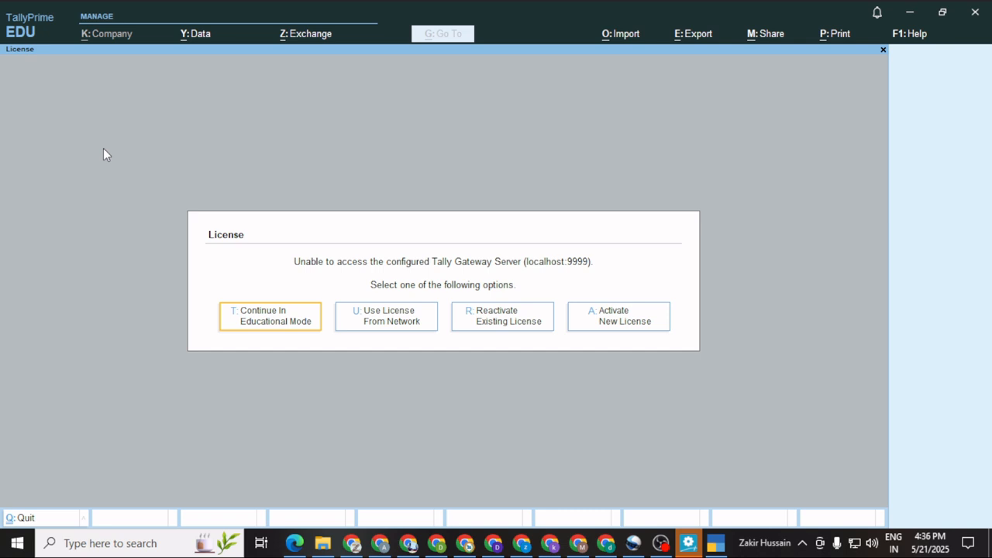
key("Return")
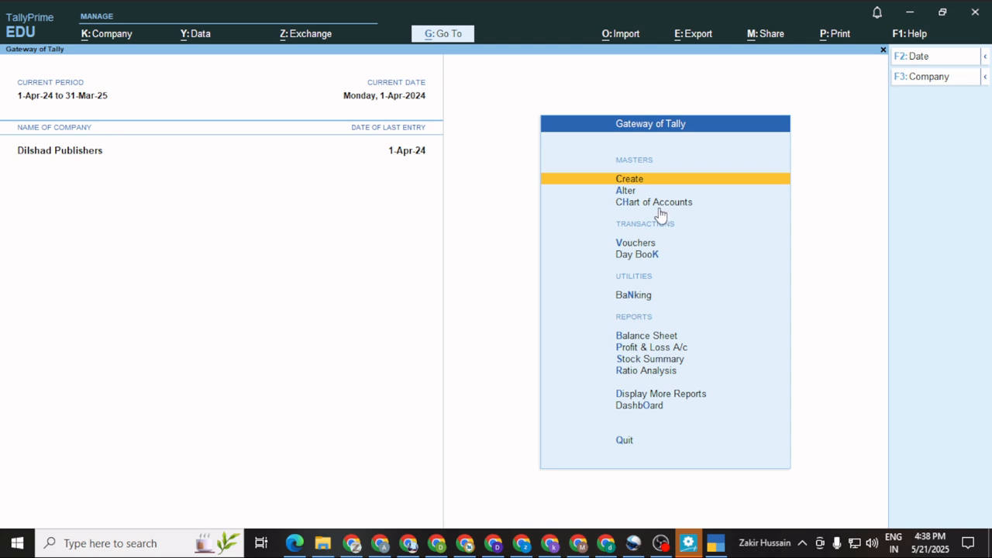
From the company menu's Select Company list, open a new Company Creation form.
left_click(929, 78)
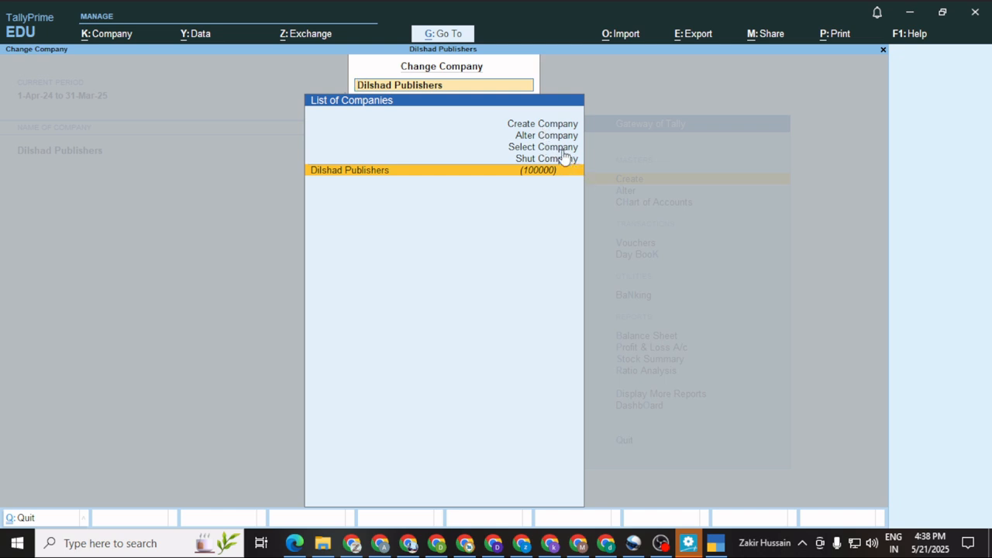
left_click(518, 146)
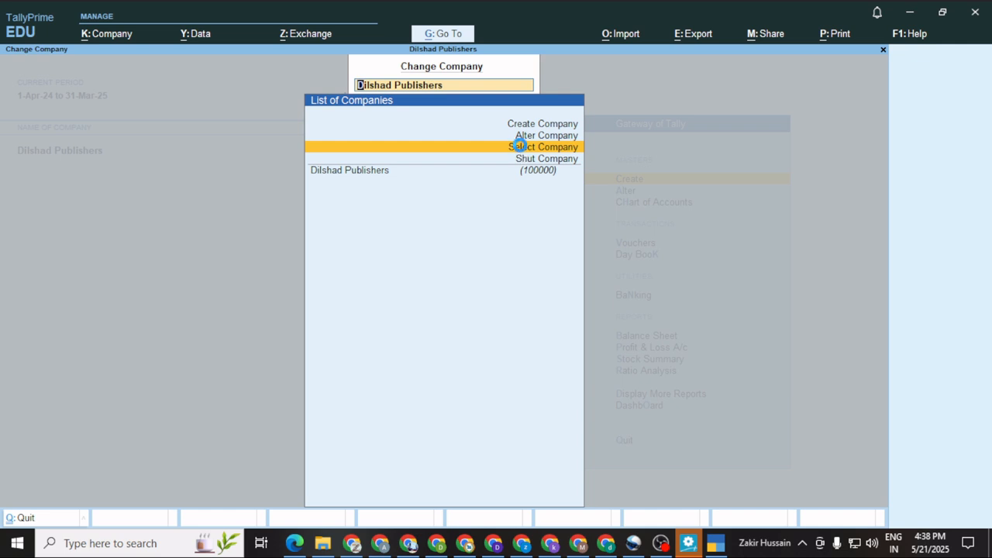
left_click(518, 147)
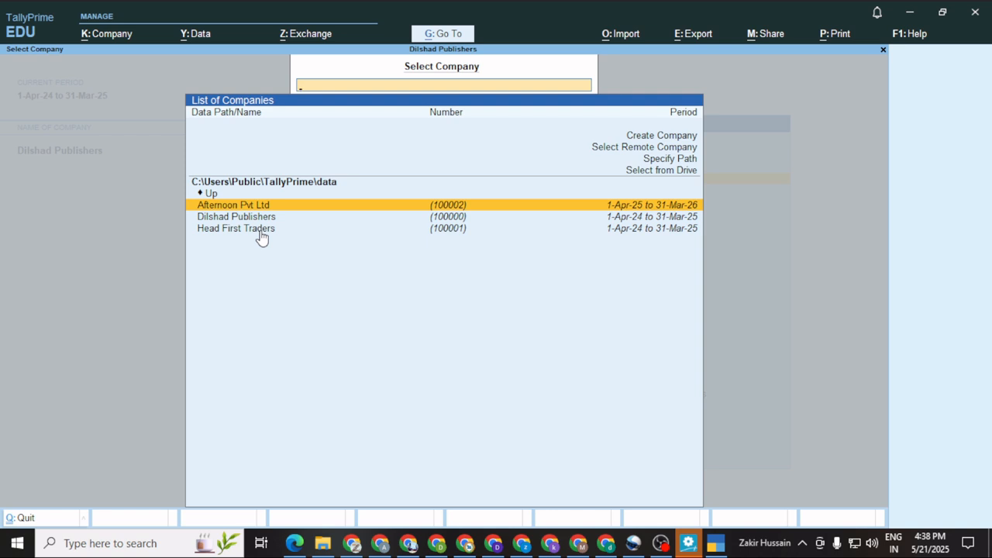
left_click(643, 136)
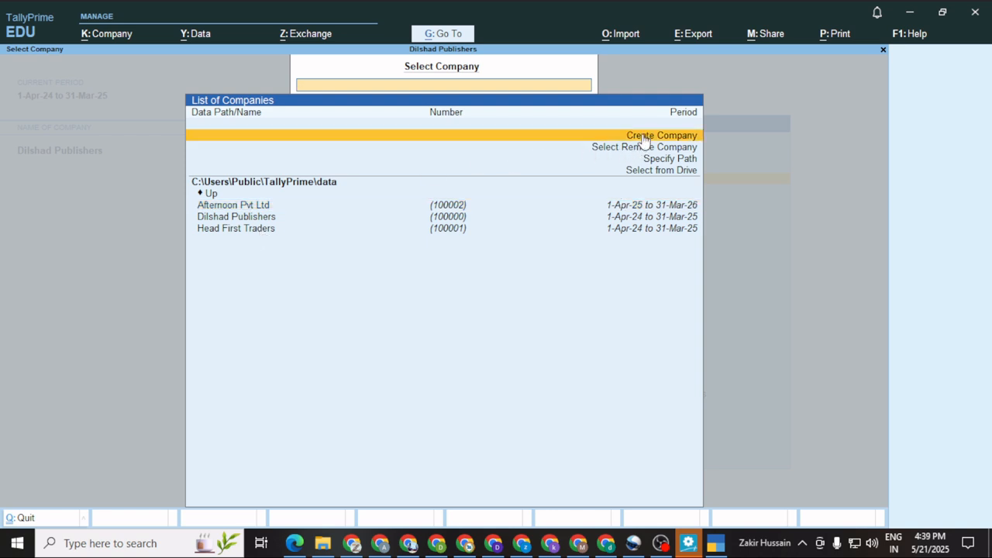
left_click(641, 136)
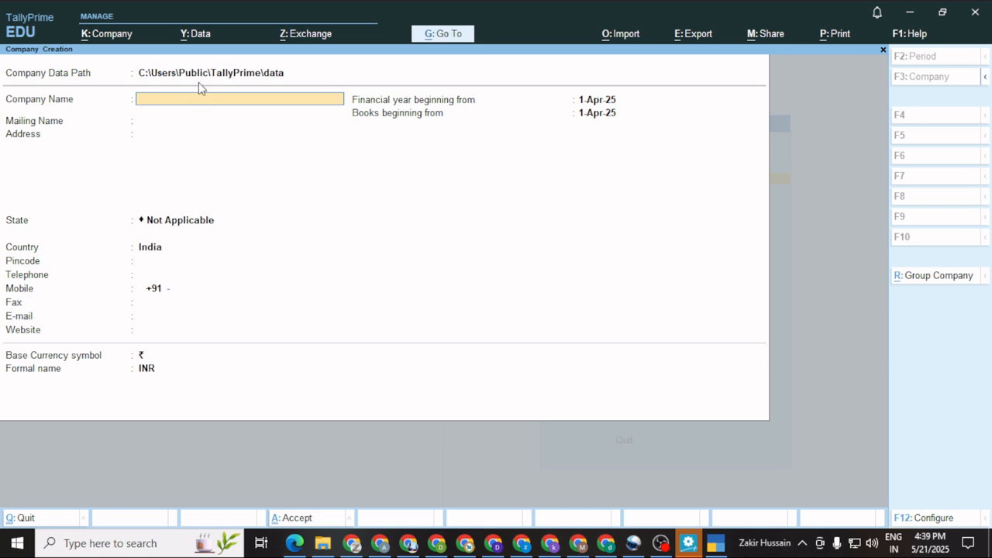
Keep the default data path and name the company 'Tannu Enterprises' with matching mailing name.
left_click(223, 74)
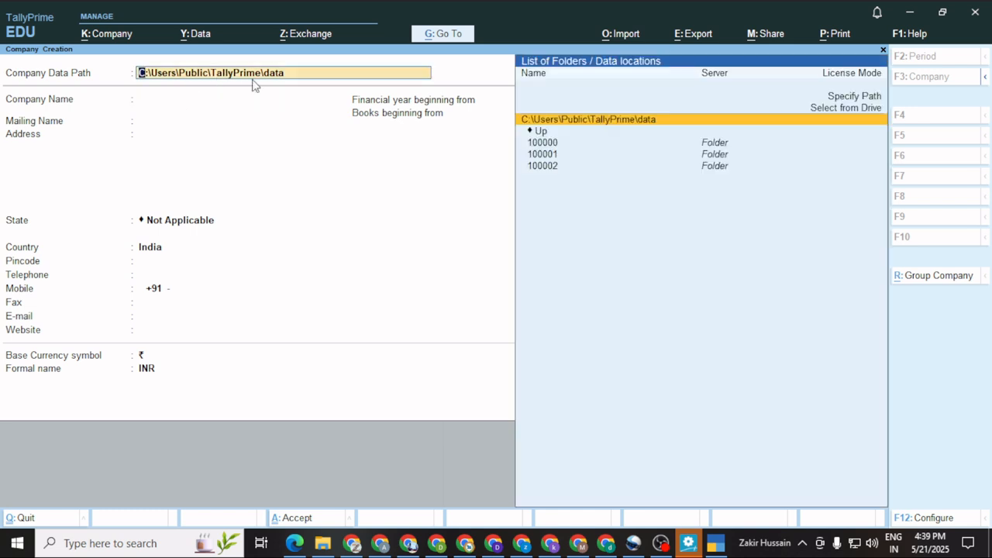
left_click(173, 109)
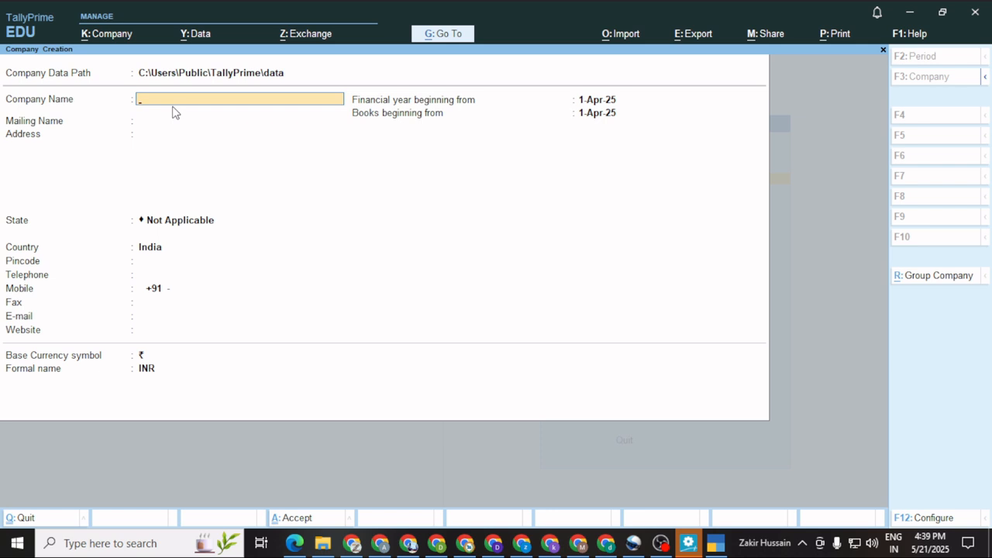
type("Tannu")
type("Enterprises")
key("Return")
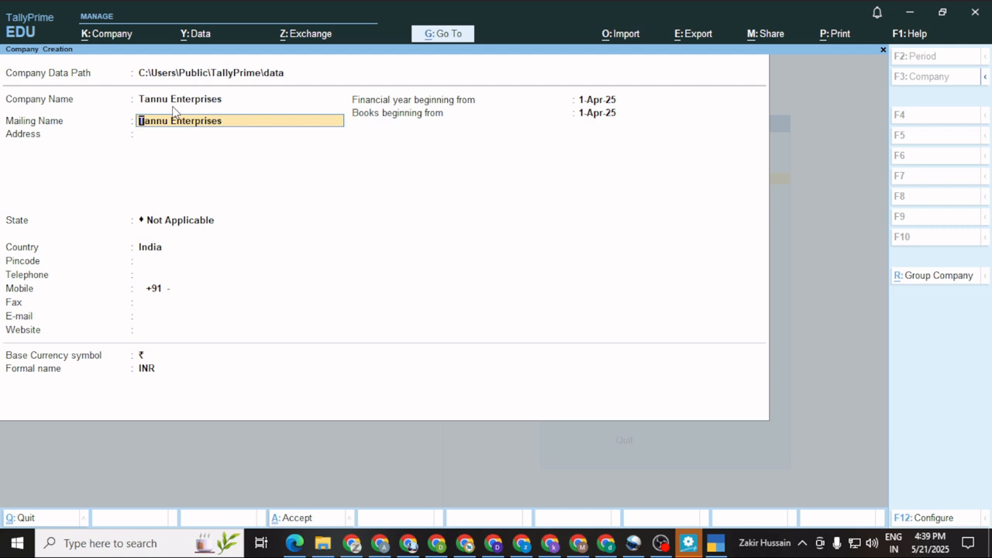
key("Return")
Enter the two-line company address, choose state Haryana and fill in the pincode.
type("Sector 56")
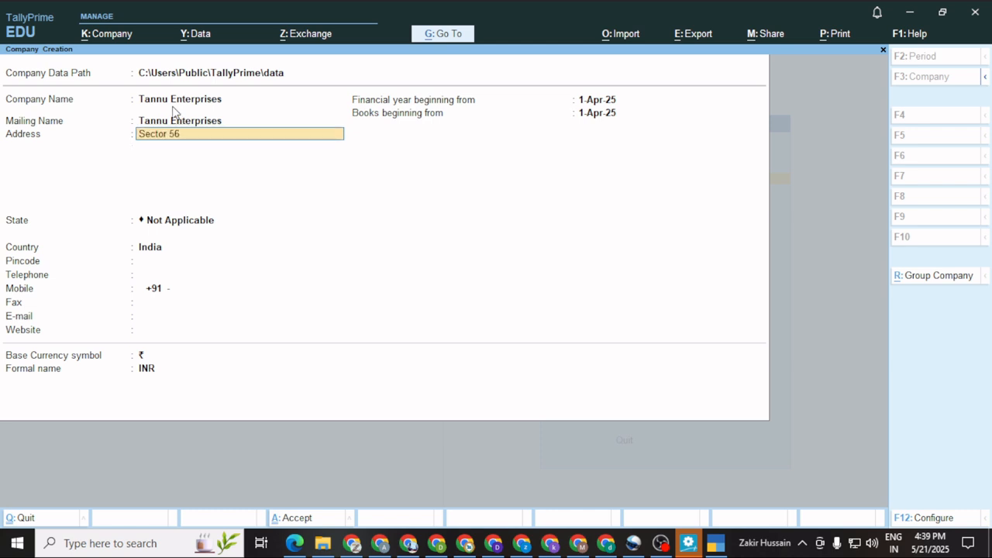
key("Return")
type("Faridabad")
key("Return")
key("Return")
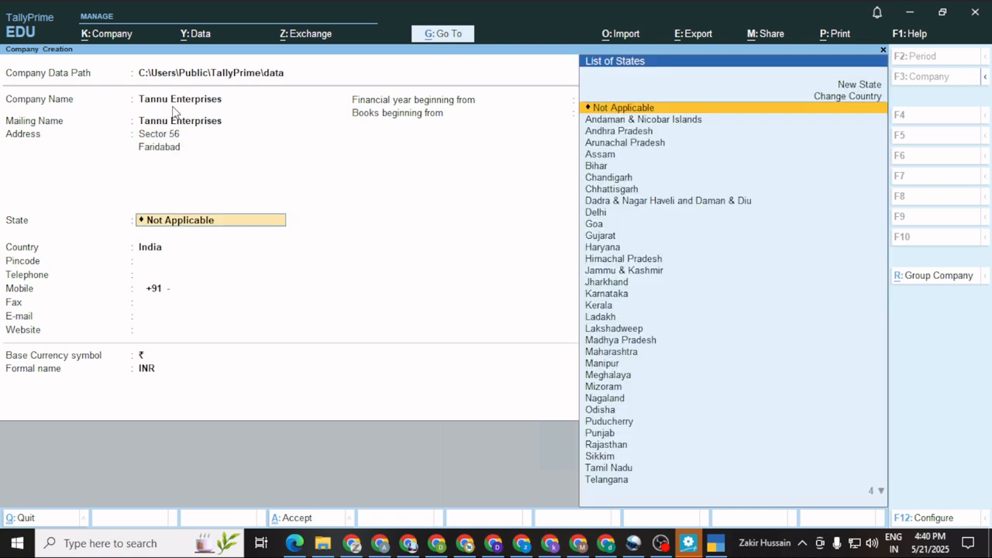
key("Down")
key("Down")
key("Down")
key("Down")
key("Down")
key("Down")
key("Down")
key("Down")
key("Down")
key("Down")
key("Down")
key("Down")
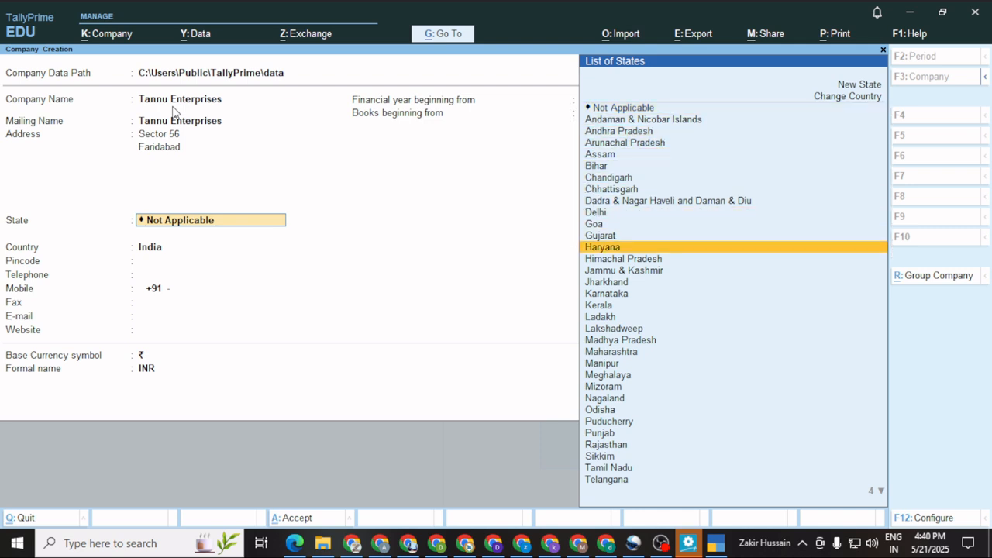
key("Return")
type("121004")
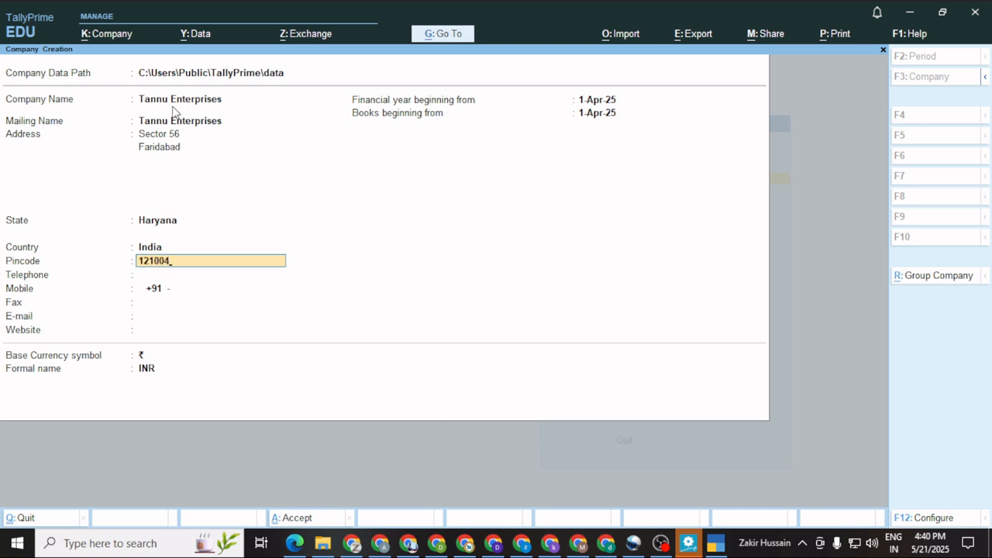
key("Return")
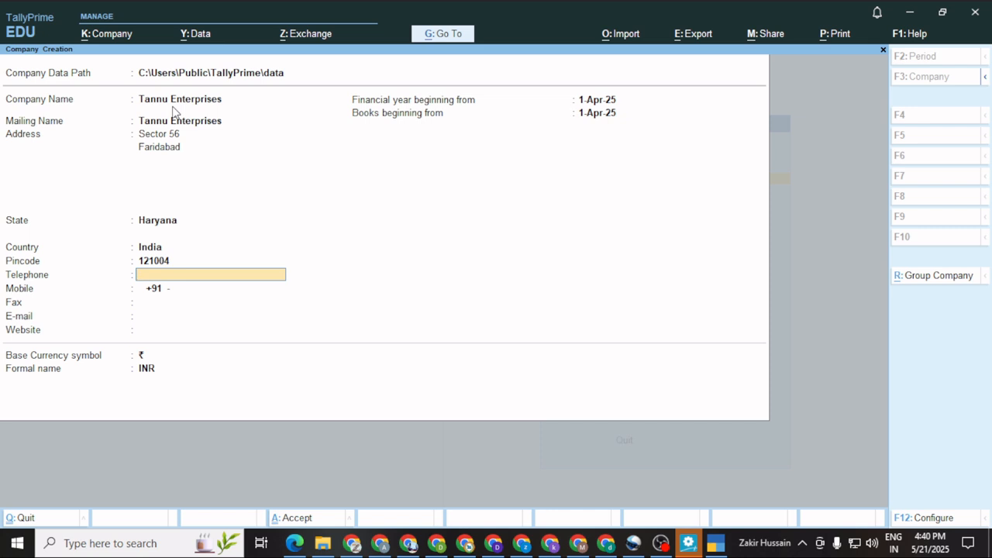
Leave telephone and fax blank and enter the company's mobile number and e-mail address.
key("Return")
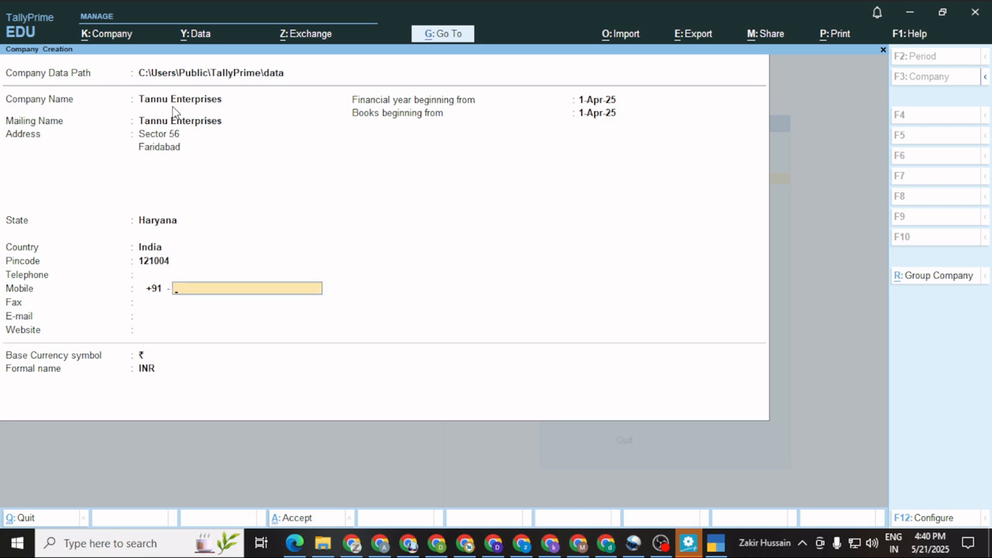
key("Return")
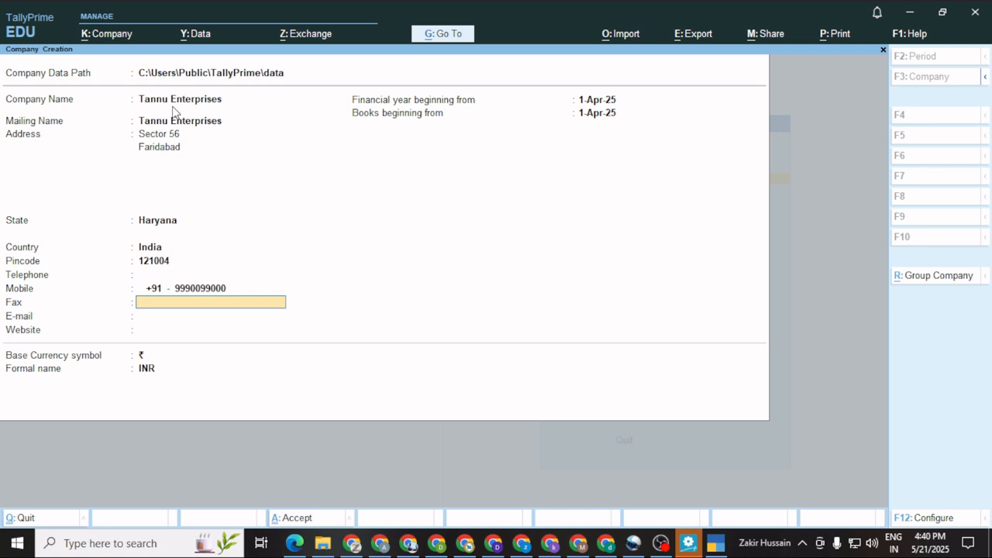
key("Return")
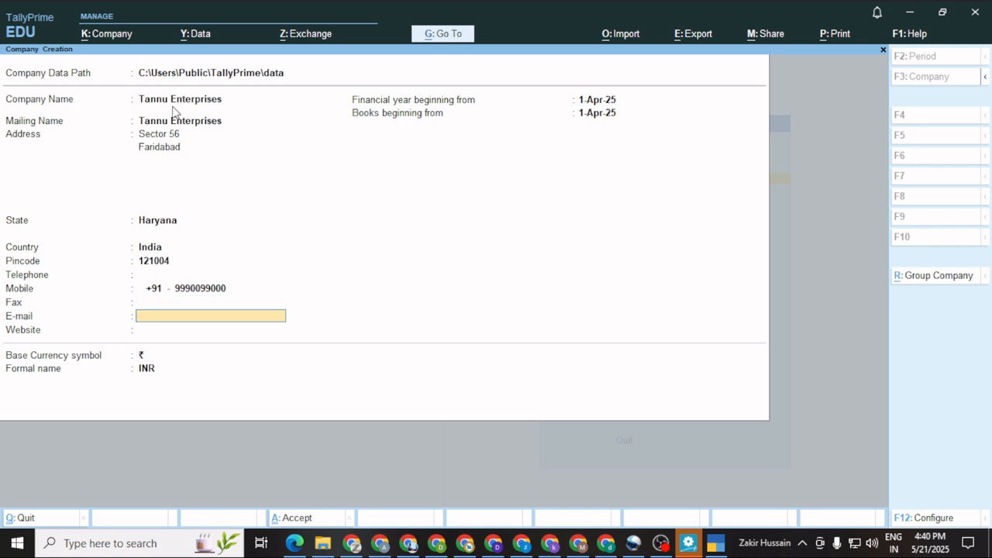
key("Return")
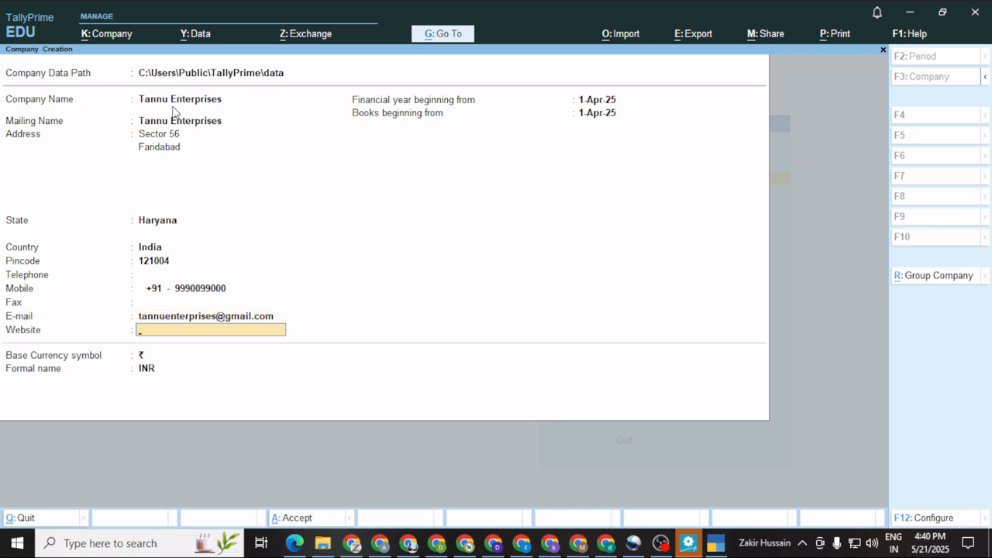
type("www.tannuenterprises.com")
key("Return")
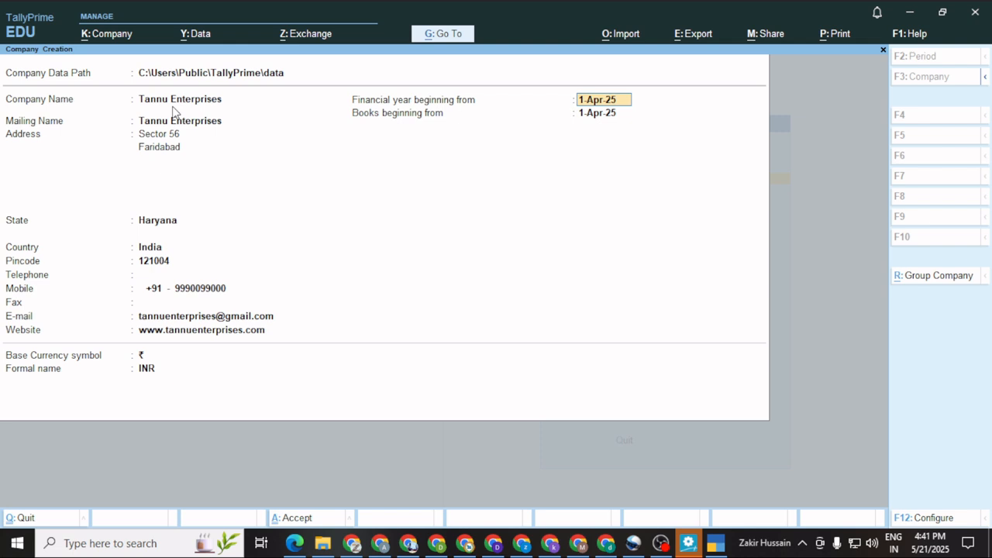
key("Return")
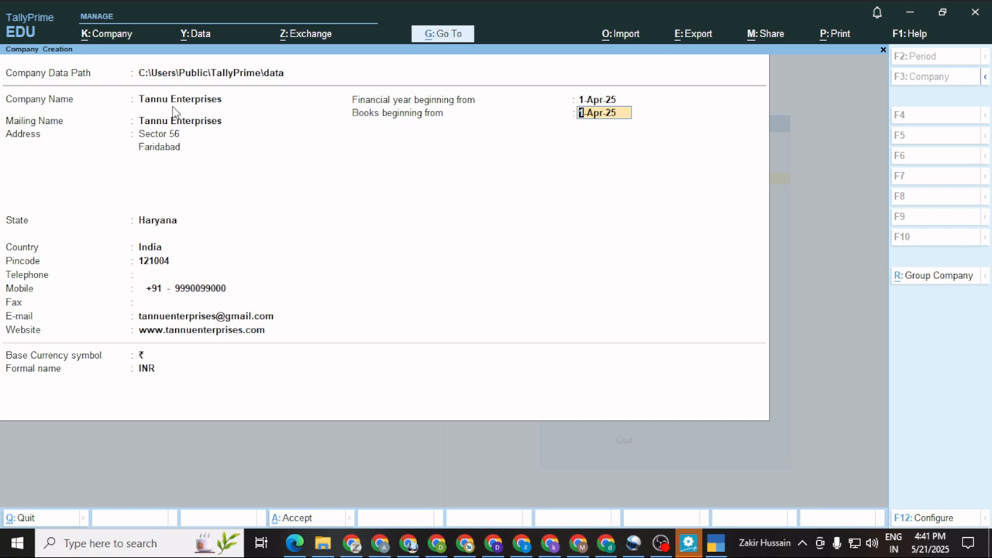
key("Return")
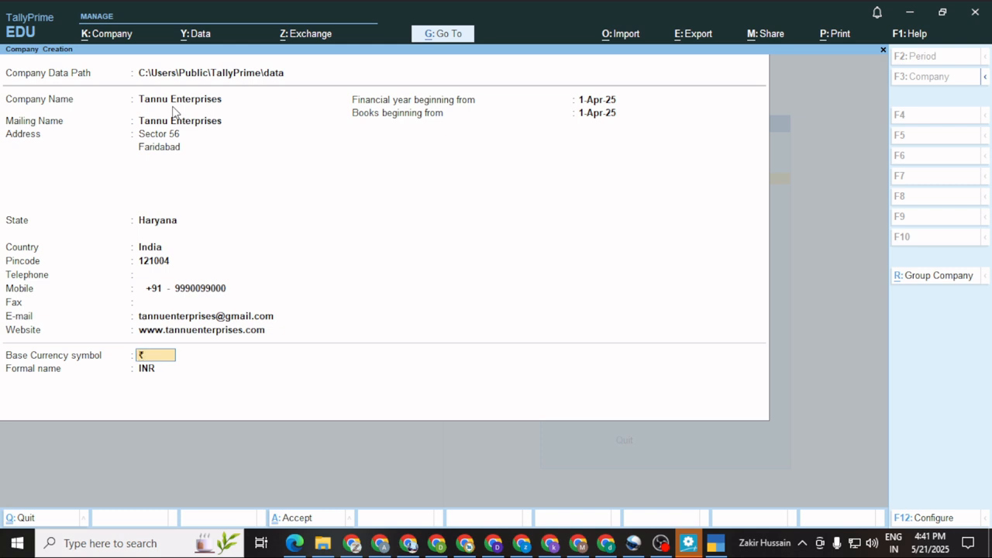
key("Return")
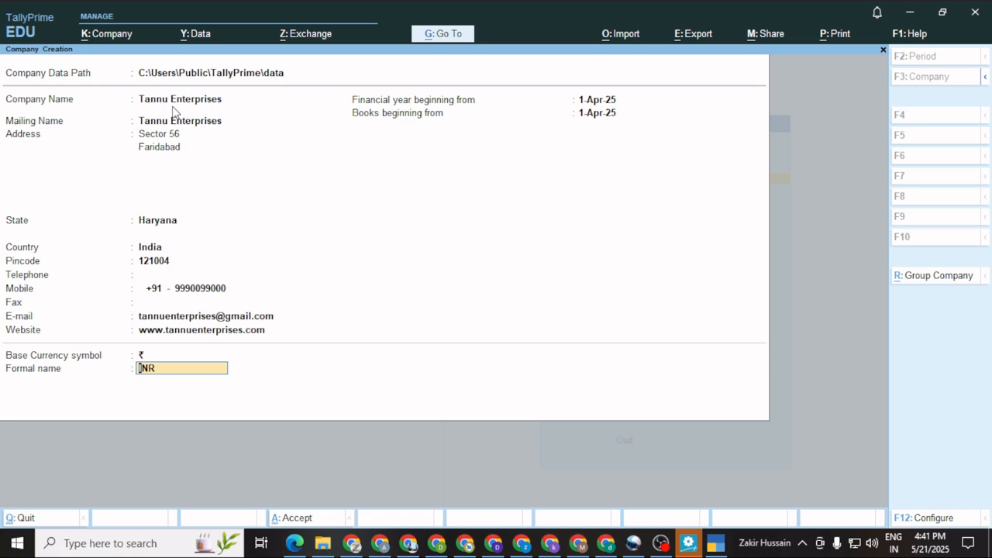
key("Return")
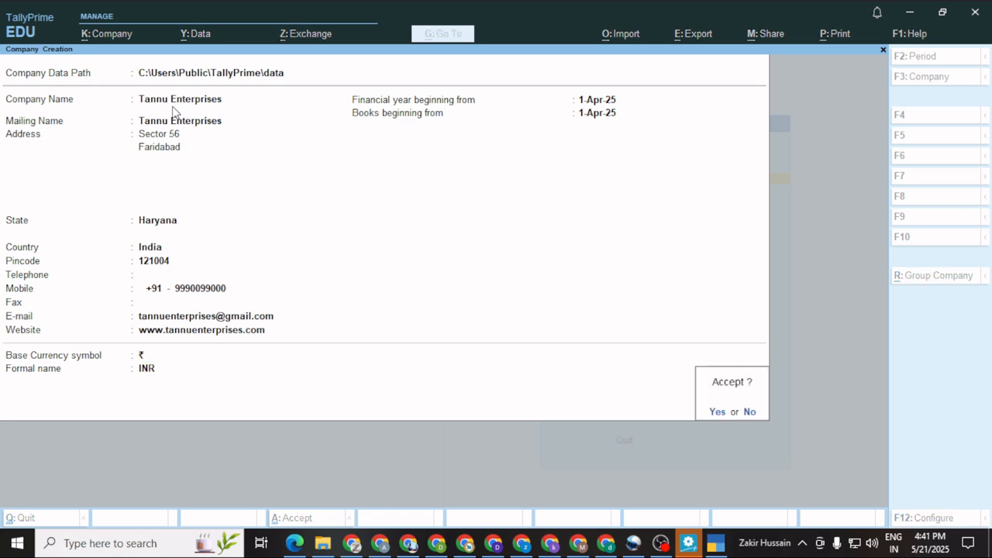
left_click(172, 106)
Save Tannu Enterprises, then set Bill-wise entry, Maintain Inventory, GST and Browser Access to No.
key("Return")
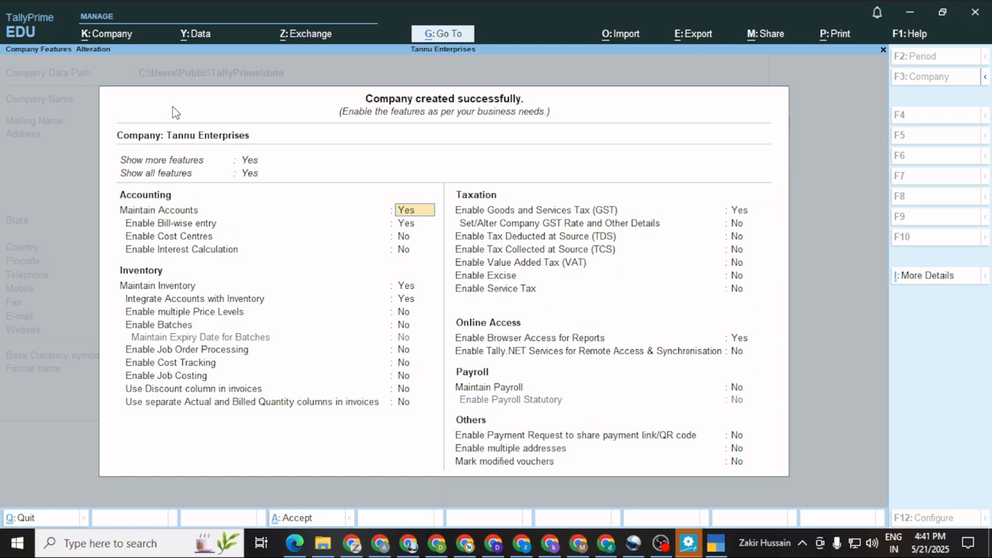
key("Return")
type("no")
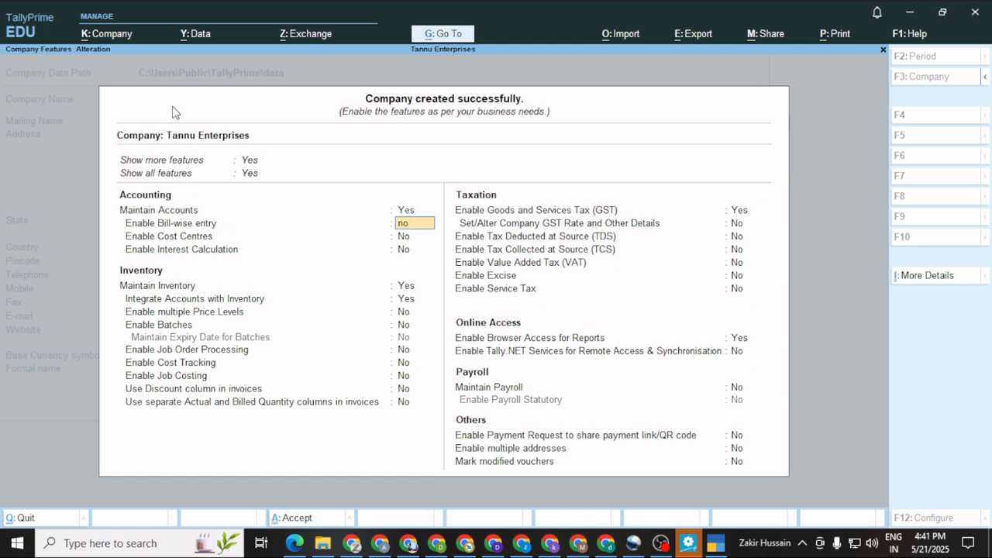
key("Return")
key("Return")
key("Return")
type("no")
key("Return")
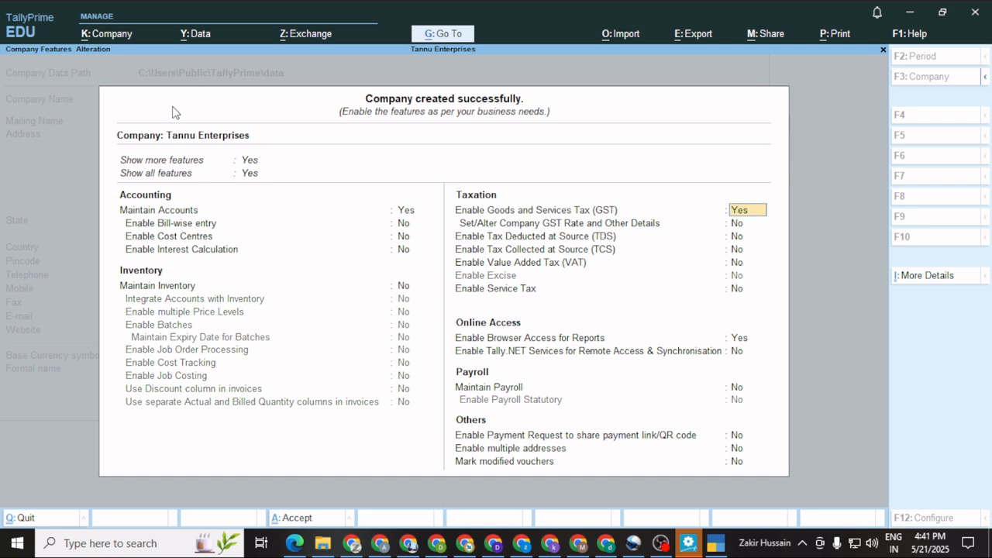
type("no")
key("Return")
key("Return")
key("Return")
key("Return")
key("Return")
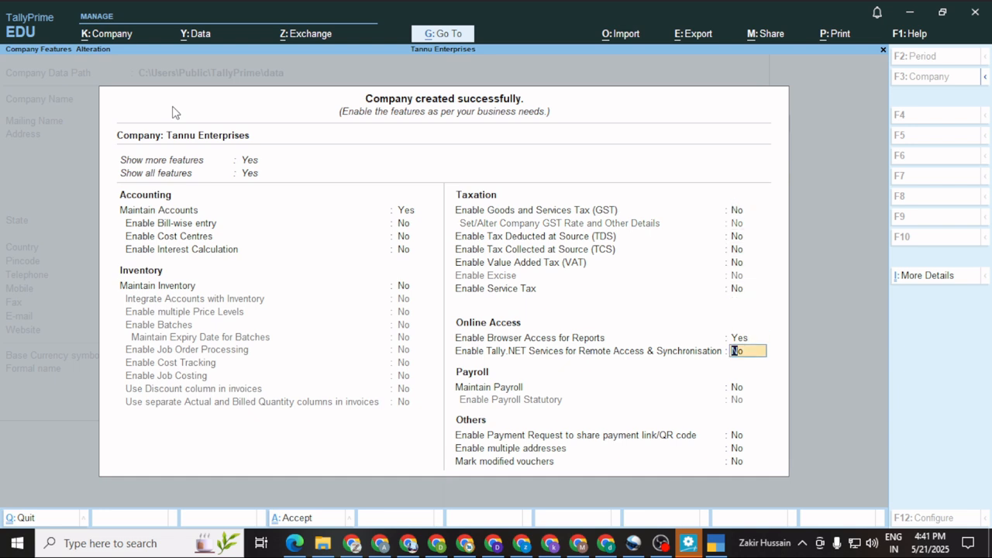
key("Up")
type("no")
key("Return")
key("Return")
key("Return")
key("Return")
key("Return")
key("Return")
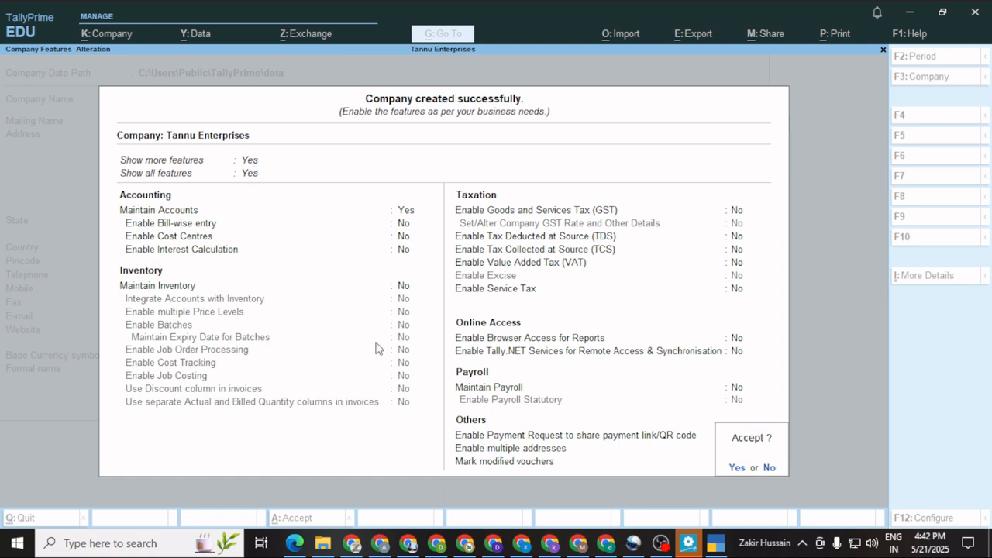
key("Return")
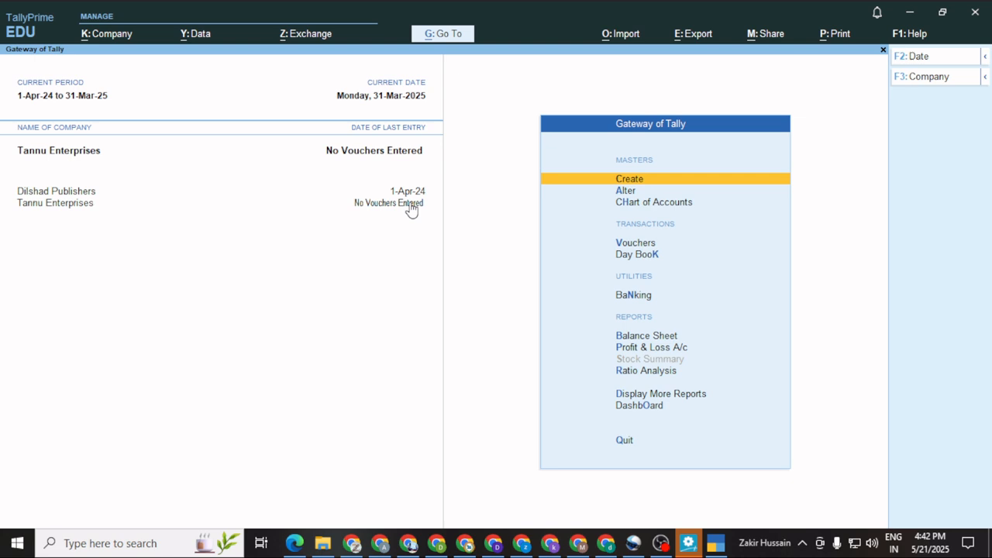
Shut the Dilshad Publishers company, leaving only Tannu Enterprises loaded.
left_click(83, 195)
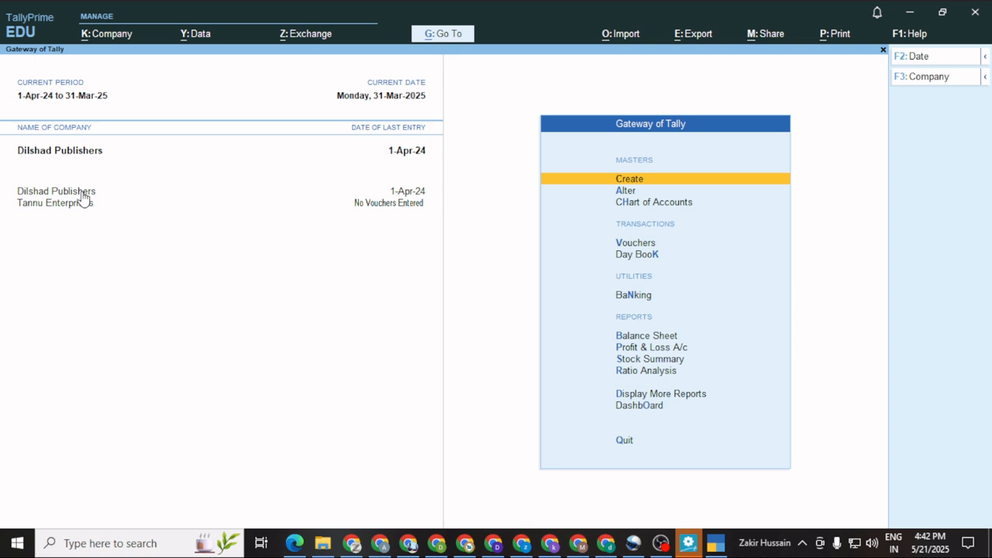
left_click(935, 80)
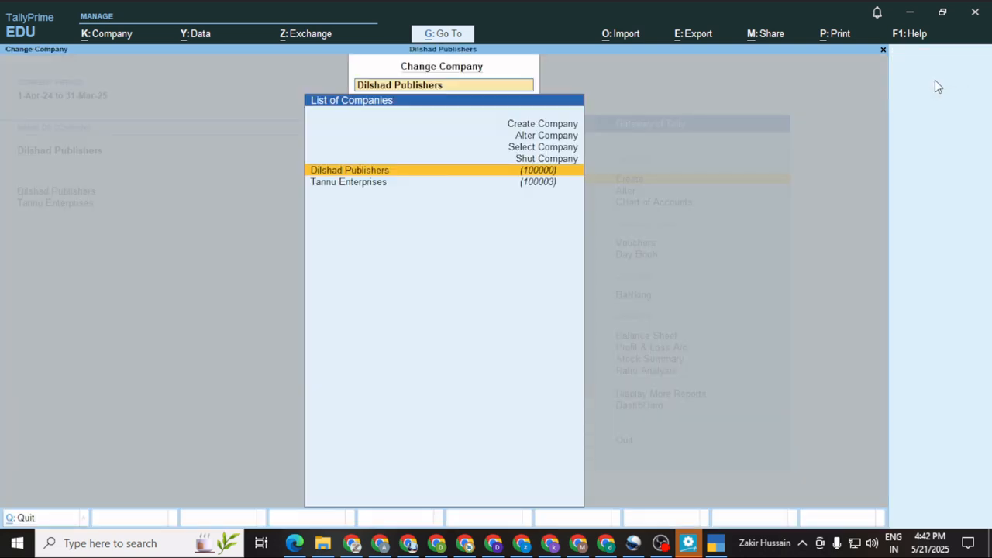
left_click(544, 158)
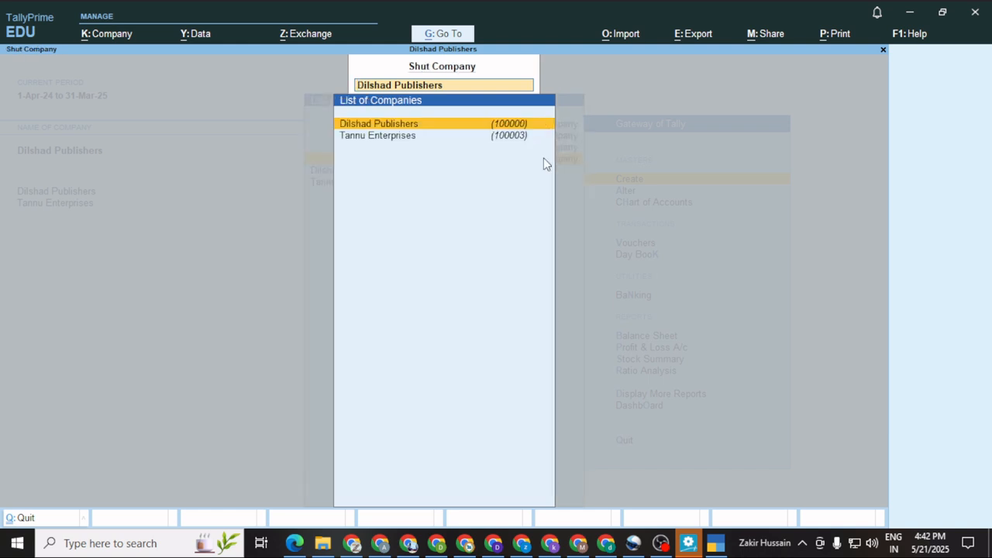
left_click(471, 127)
key("y")
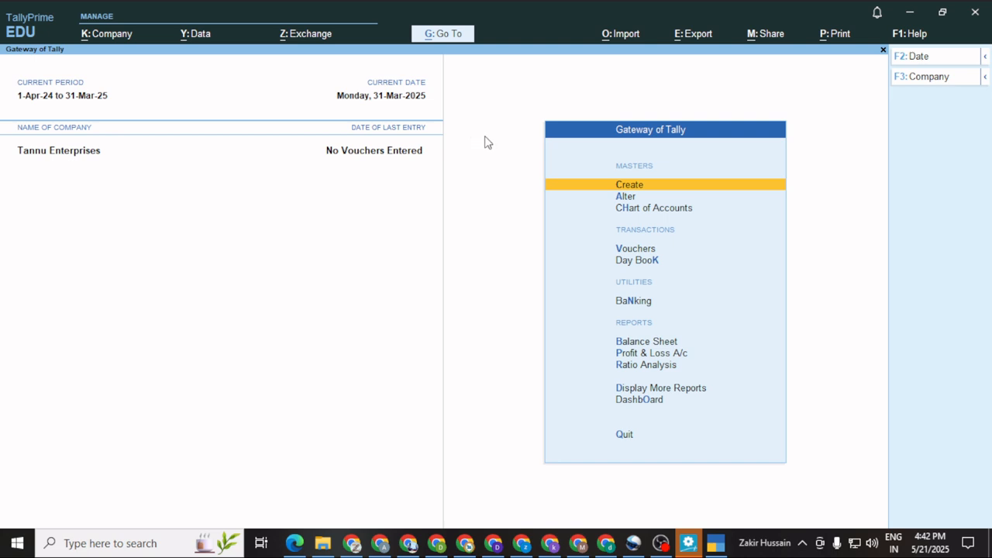
Open Alter Company for Tannu Enterprises.
left_click(955, 79)
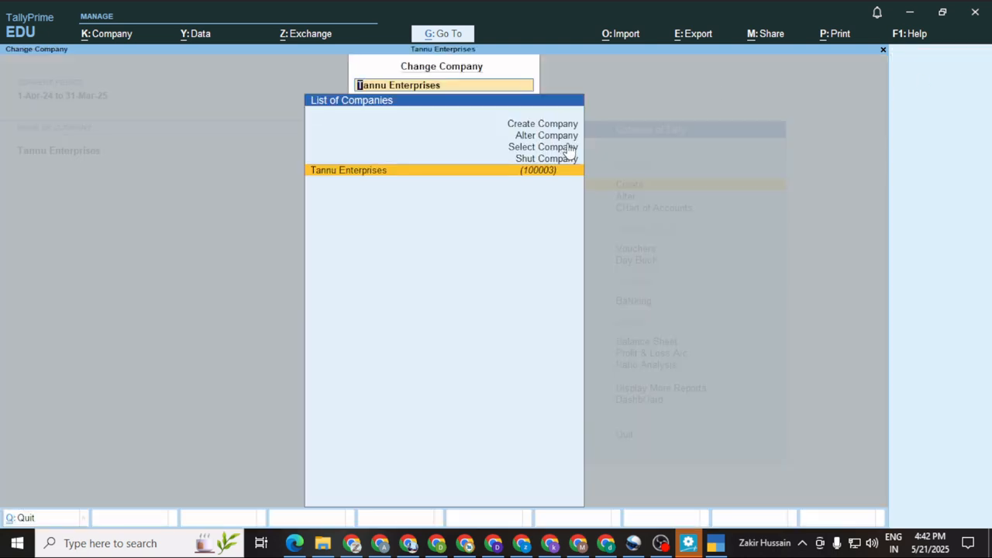
key("Up")
key("Up")
key("Up")
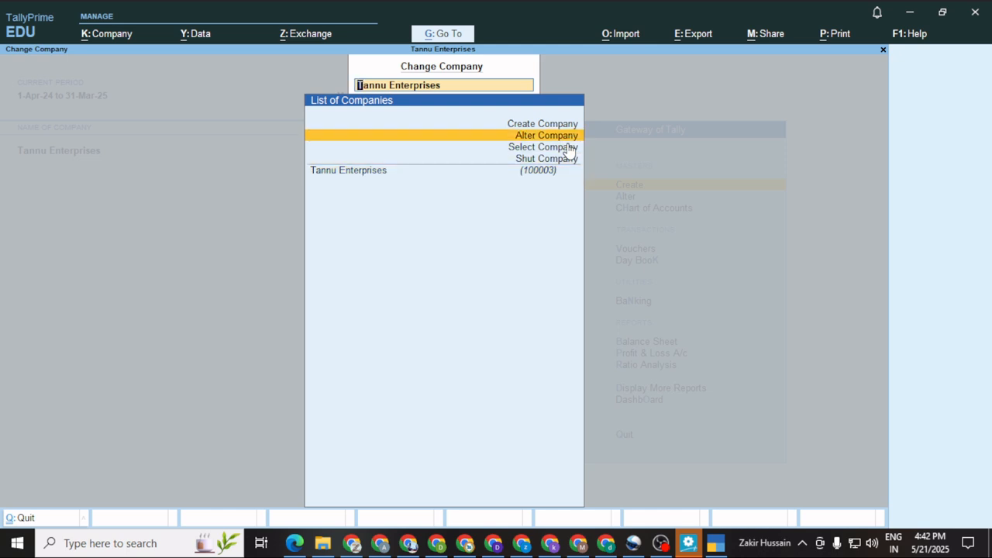
key("Return")
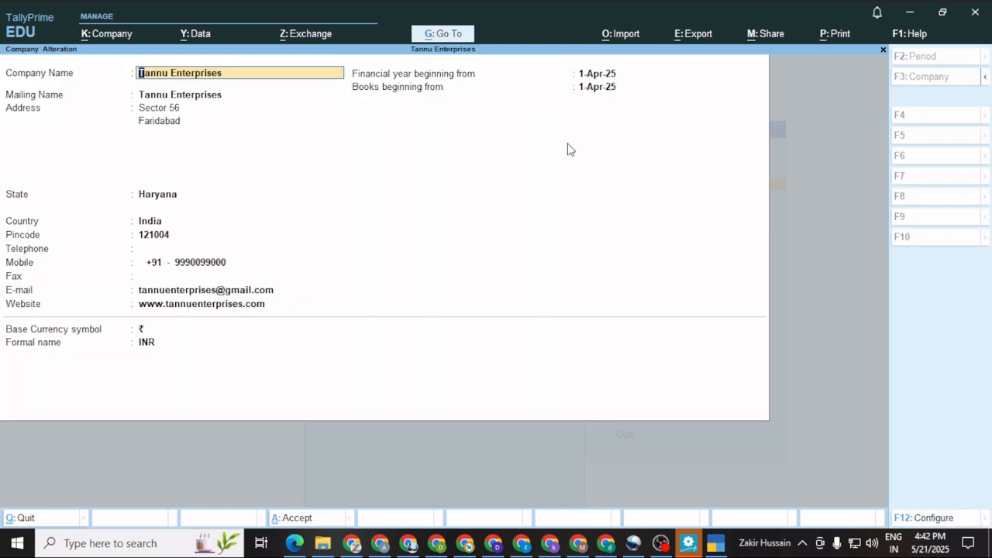
Change the company name from Tannu Enterprises to 'Tannu Traders Pvt Ltd'.
key("Return")
key("Up")
type("S")
key("Delete")
key("Delete")
key("Delete")
key("Delete")
key("Delete")
key("Delete")
key("Delete")
key("Delete")
key("Delete")
key("Delete")
key("Delete")
key("BackSpace")
type("Traders Pvt Ltd")
key("Return")
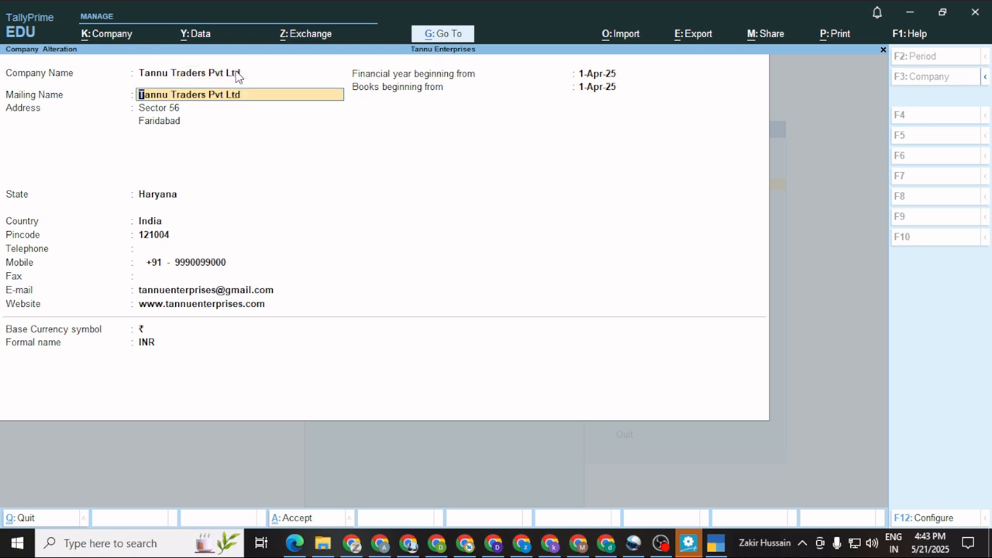
Keep the matching mailing name, Haryana state and other details, and save the alteration.
key("Return")
key("Return")
key("Return")
key("Return")
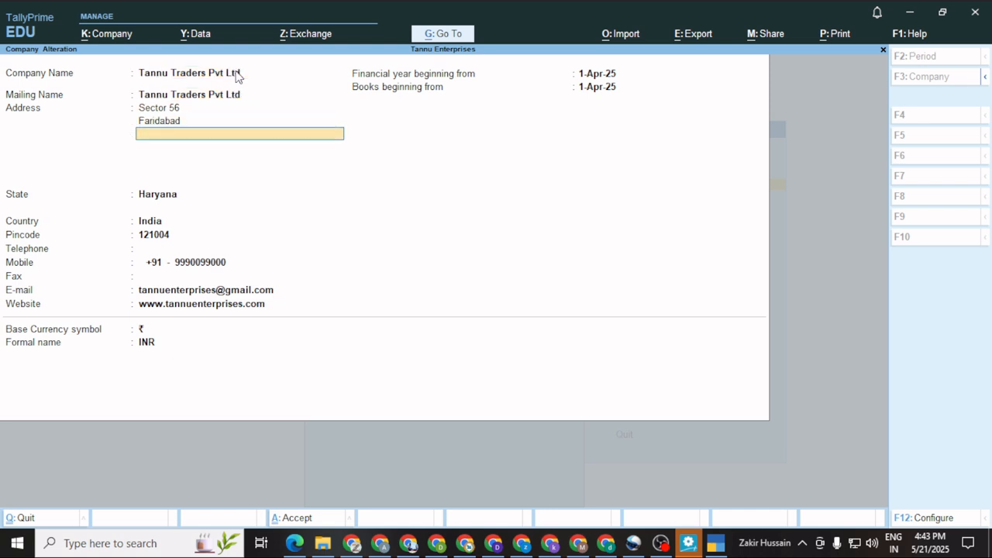
key("Return")
key("Return")
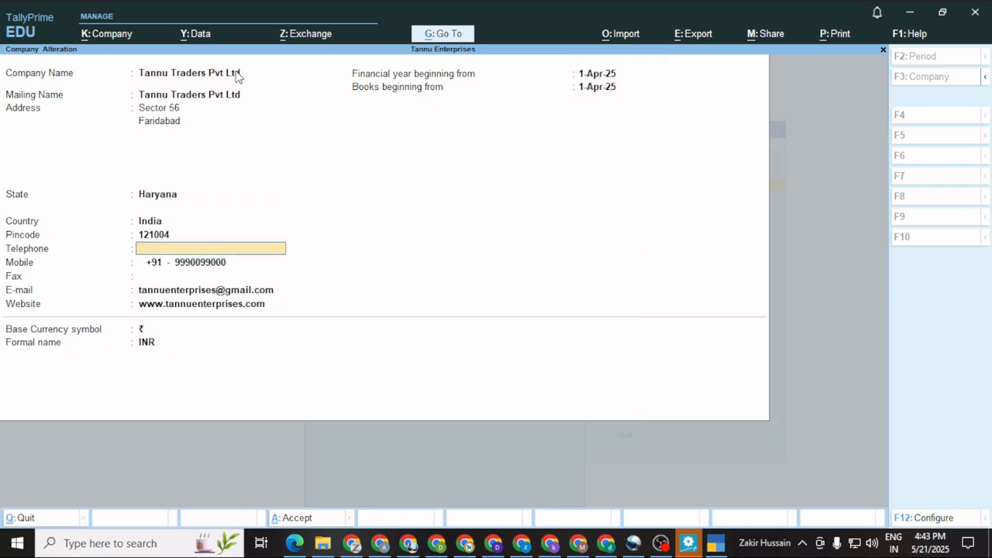
key("Return")
key("Return")
key("Return")
key("Return")
key("Return")
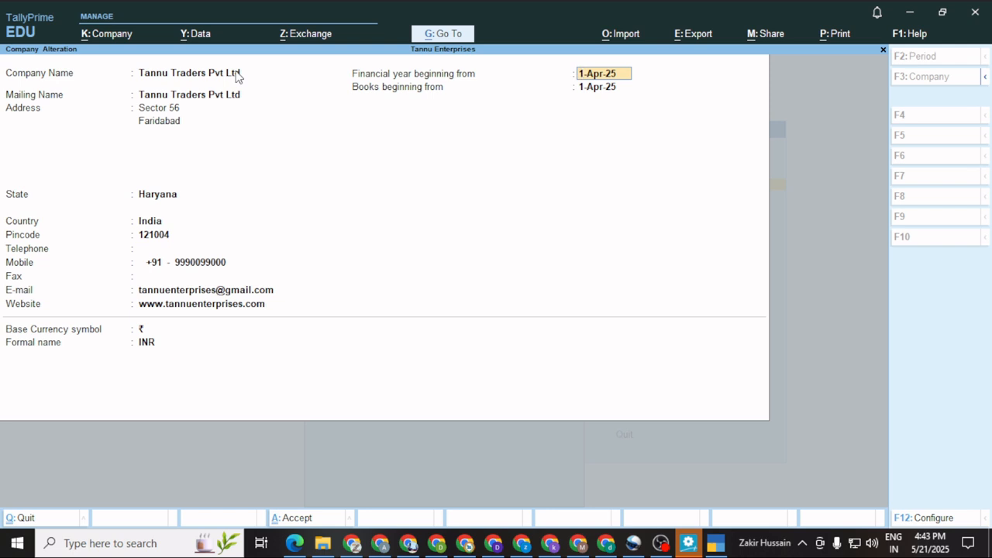
key("Return")
key("Return")
key("Return")
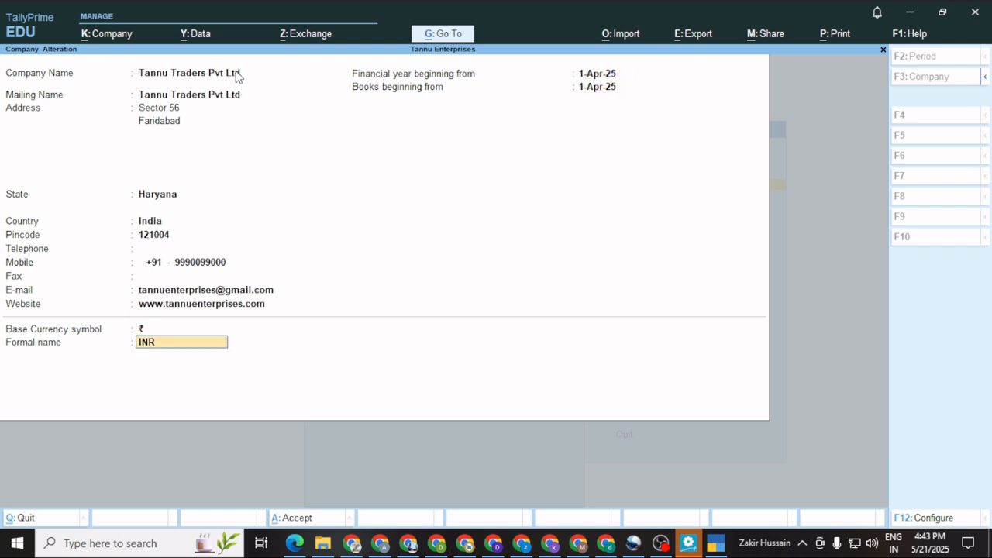
key("Return")
key("Return")
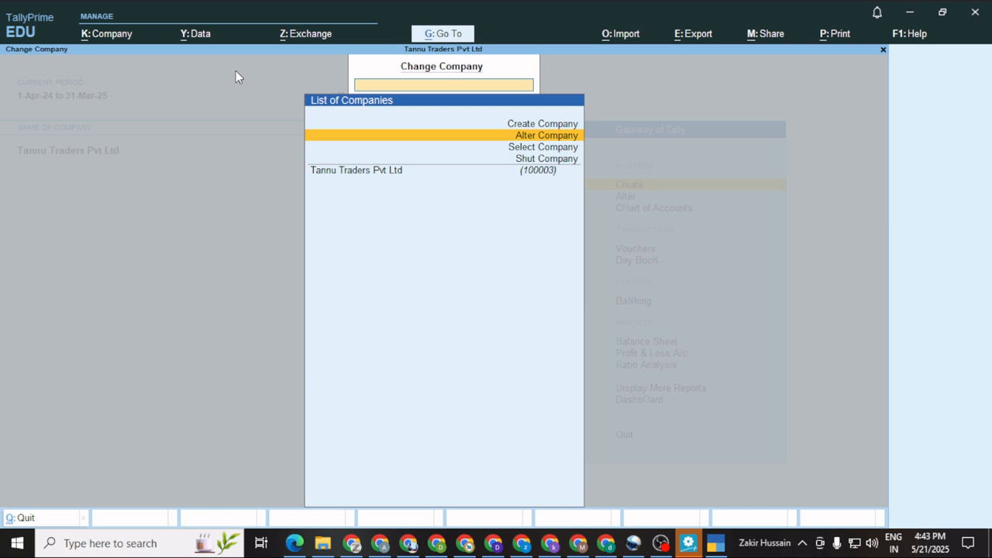
Return to the Gateway of Tally and open the Master Alteration list of masters.
key("Escape")
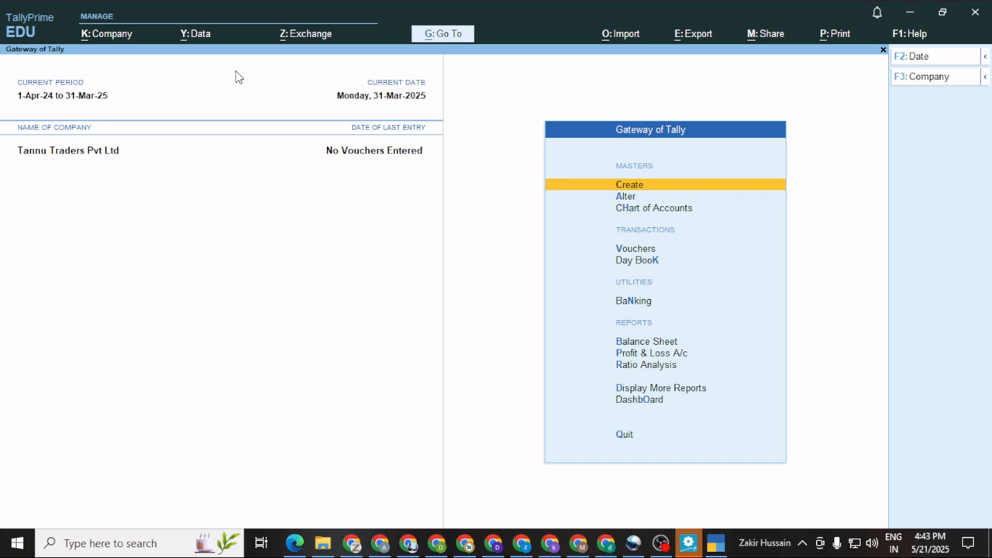
key("Down")
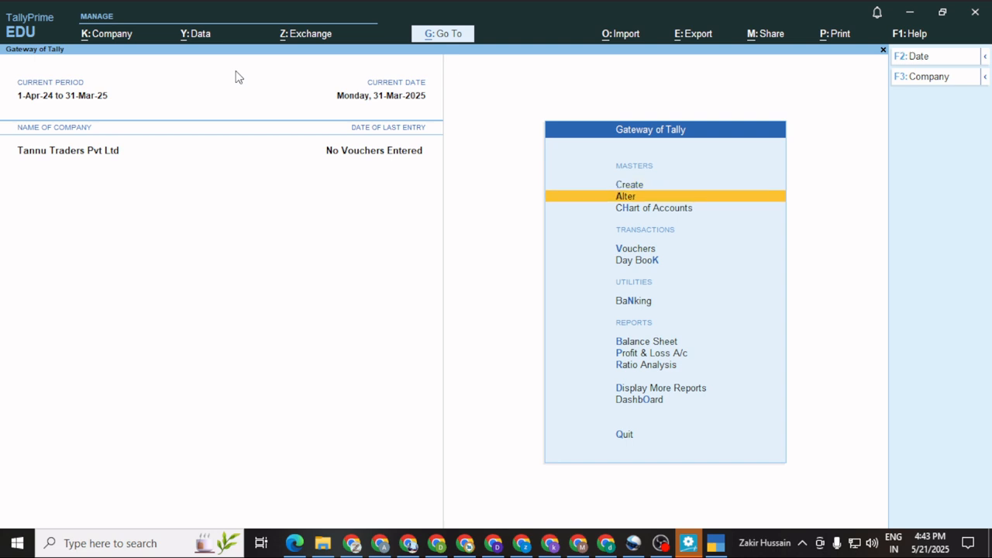
key("Down")
key("Up")
key("Up")
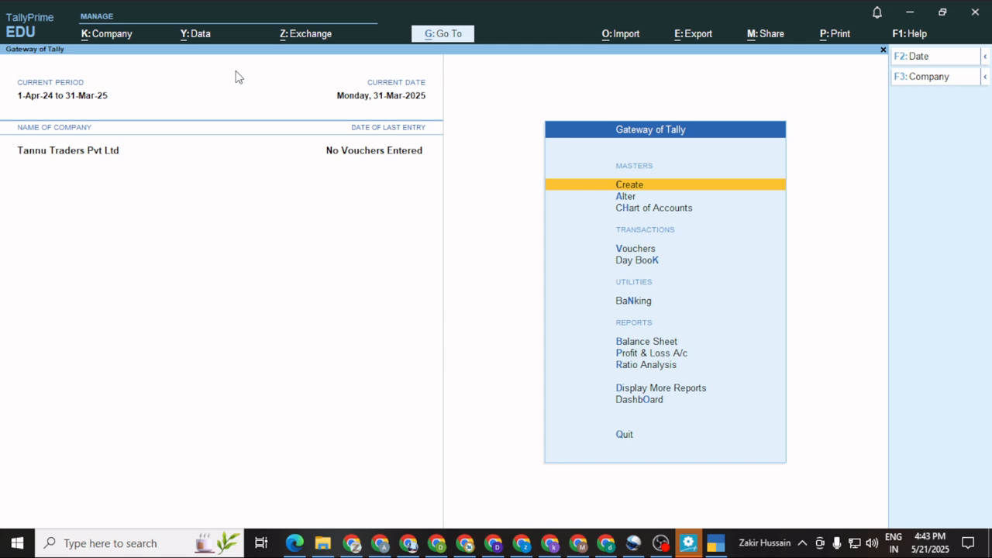
key("Down")
key("Return")
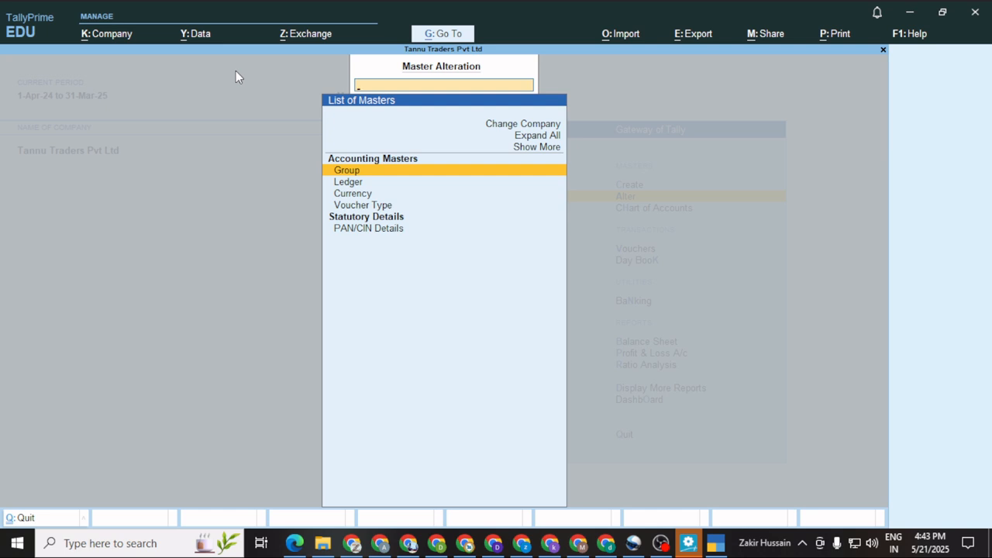
Review the existing account groups and ledgers lists.
key("Return")
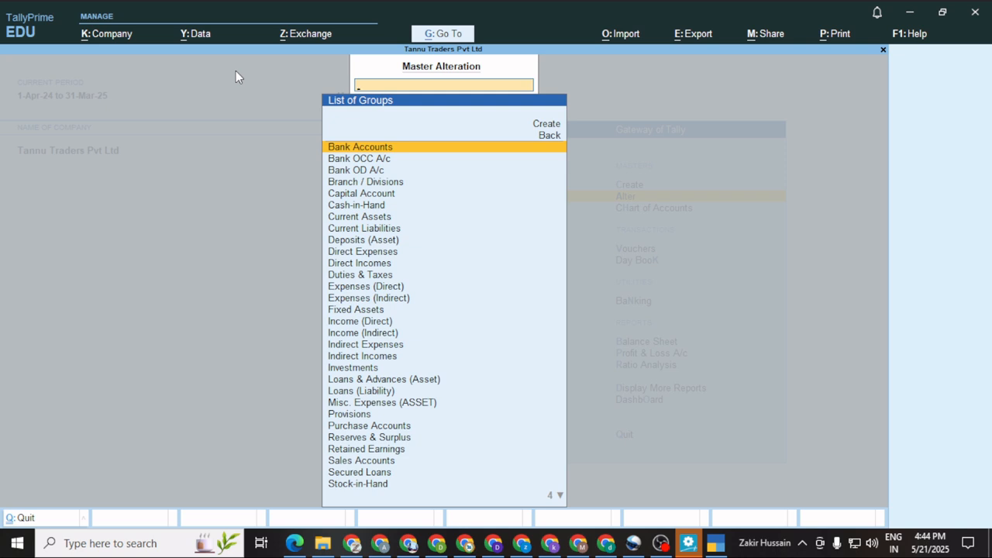
key("Escape")
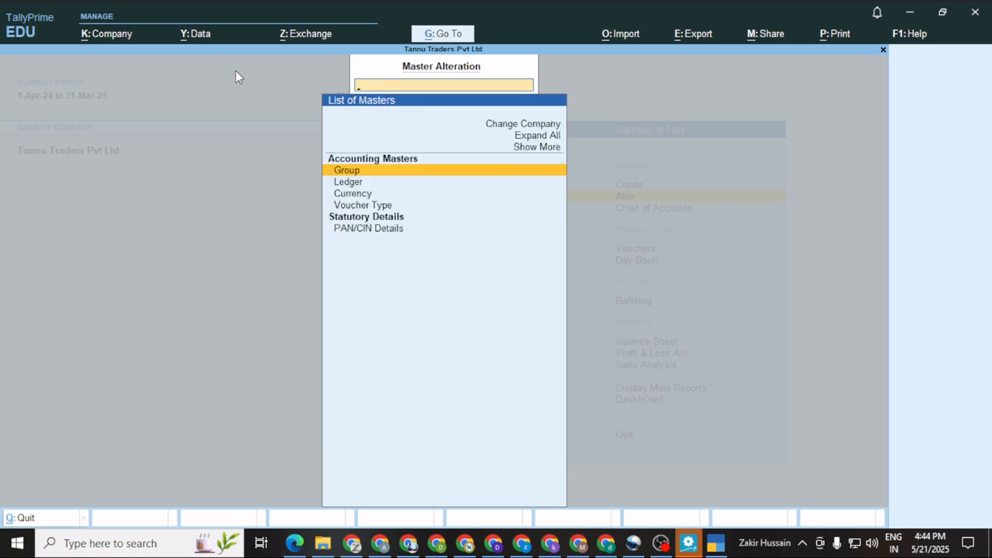
key("Down")
key("Return")
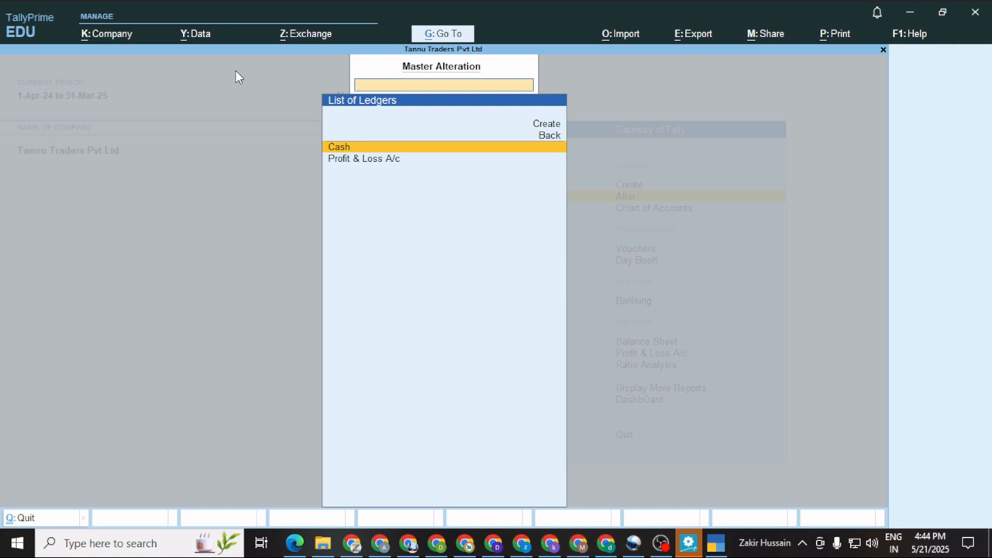
key("Escape")
Review the currencies, voucher types and PAN/CIN details, then return to the Gateway of Tally.
key("Down")
key("Return")
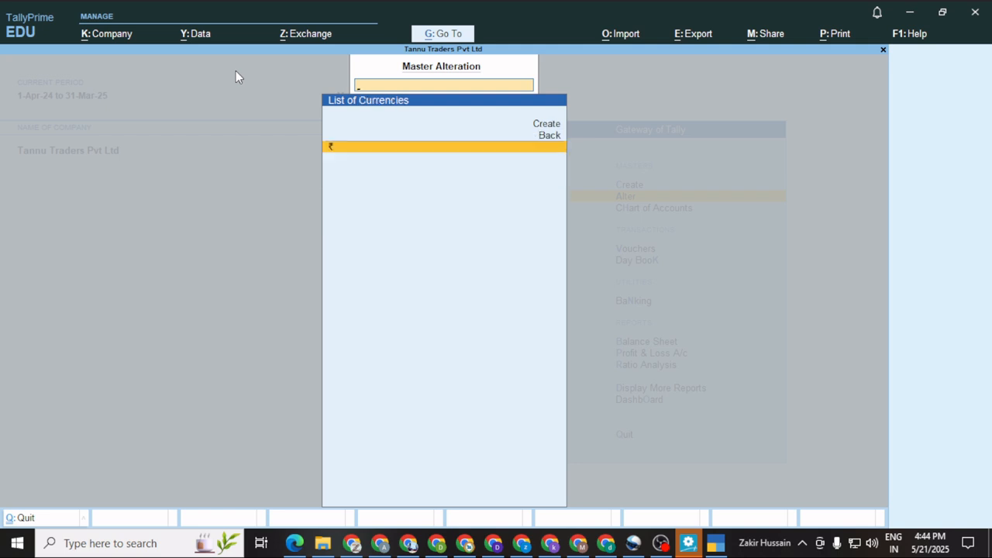
key("Escape")
key("Down")
key("Return")
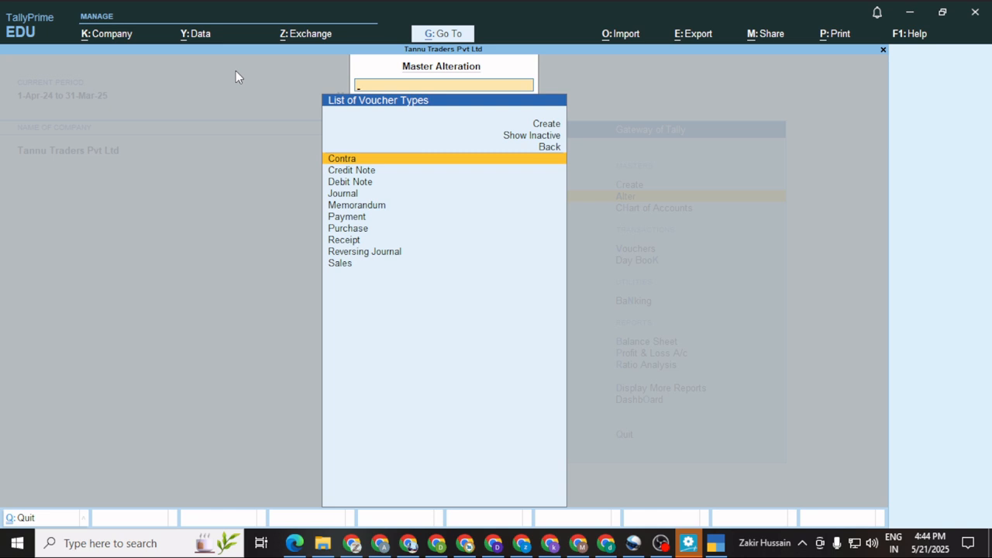
key("Escape")
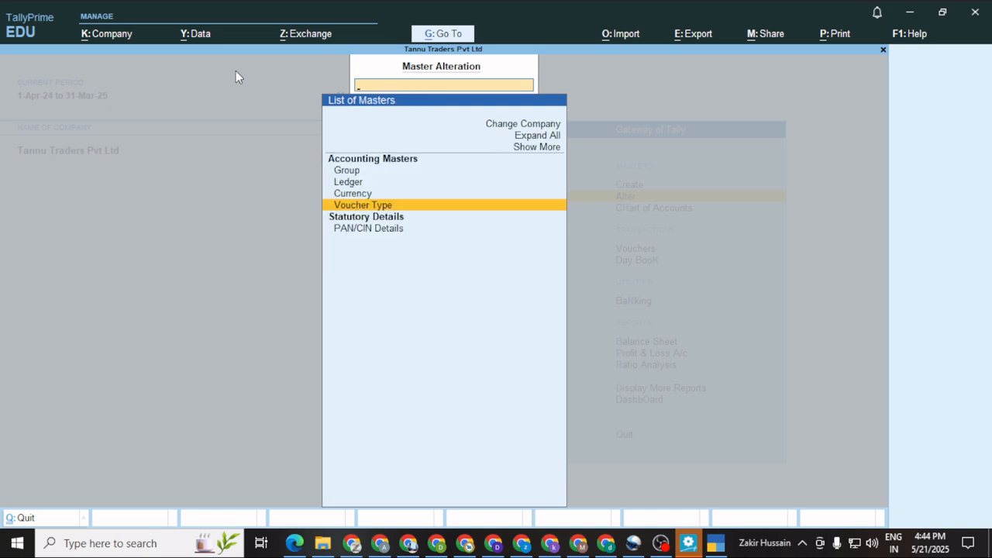
key("Down")
key("Down")
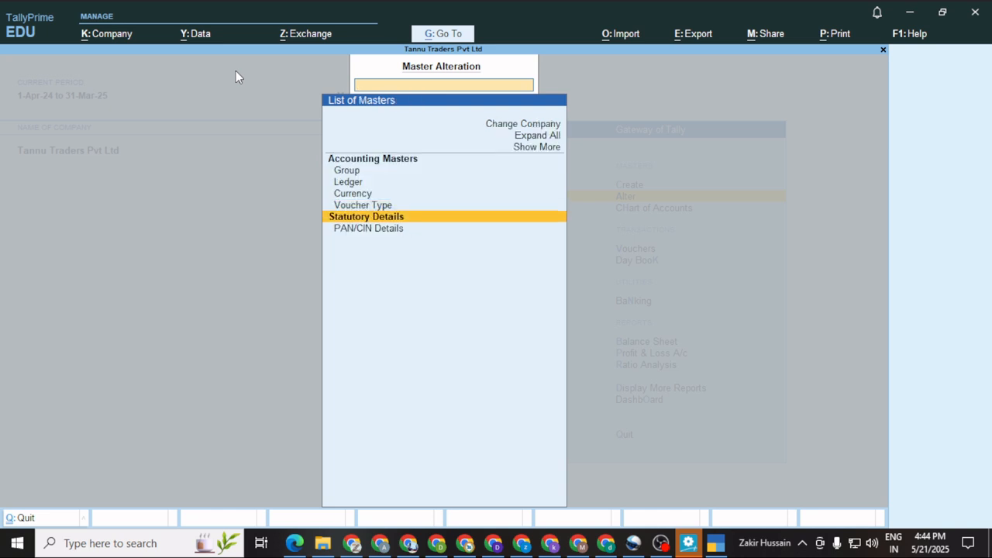
key("Return")
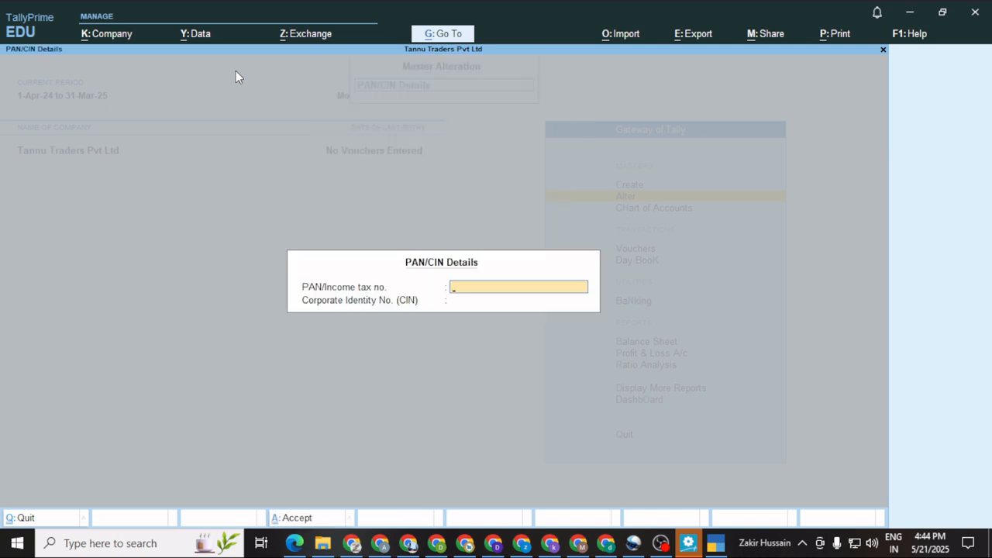
key("Escape")
key("Escape")
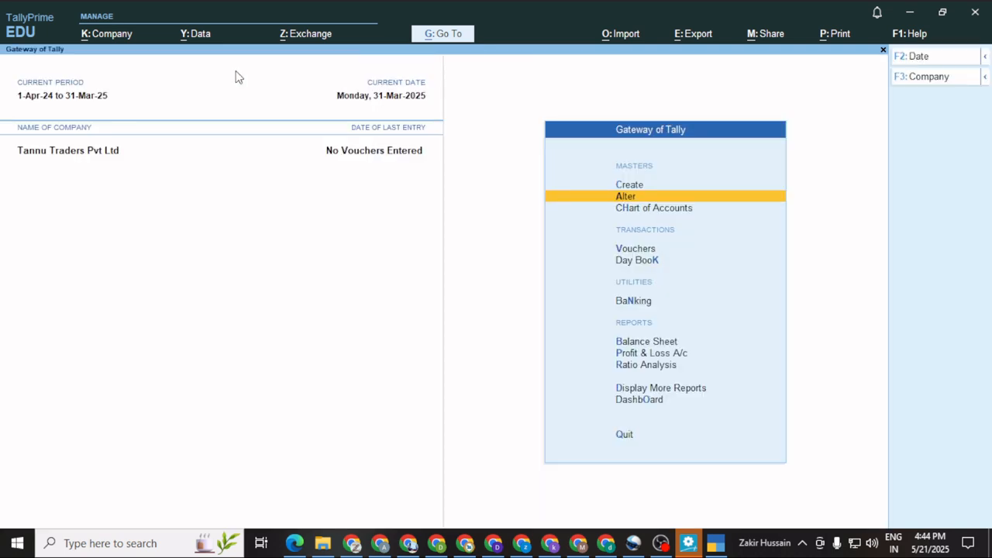
key("Up")
Open the Master Creation list of masters for Tannu Traders Pvt Ltd.
key("Return")
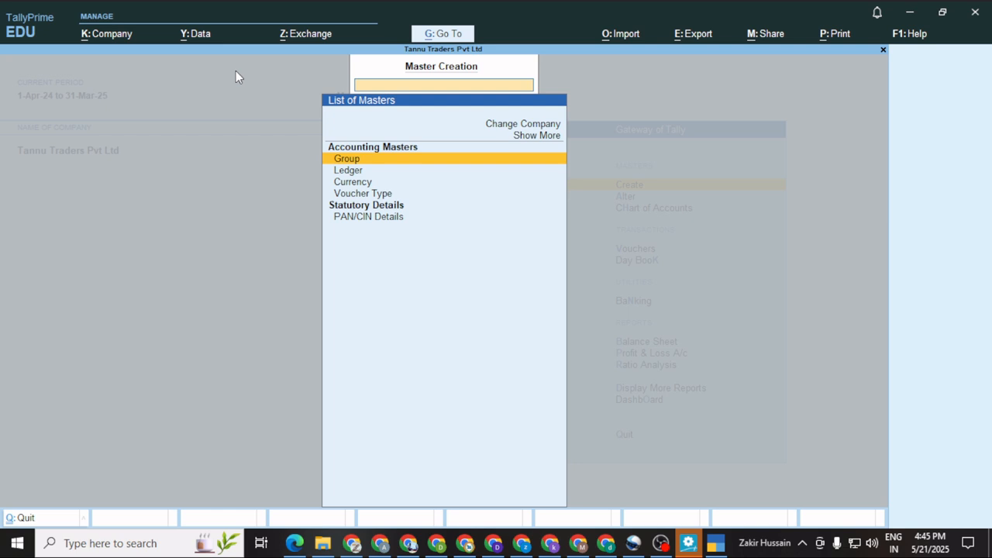
Choose Ledger in Master Creation to get a blank Ledger Creation form.
key("Down")
key("Return")
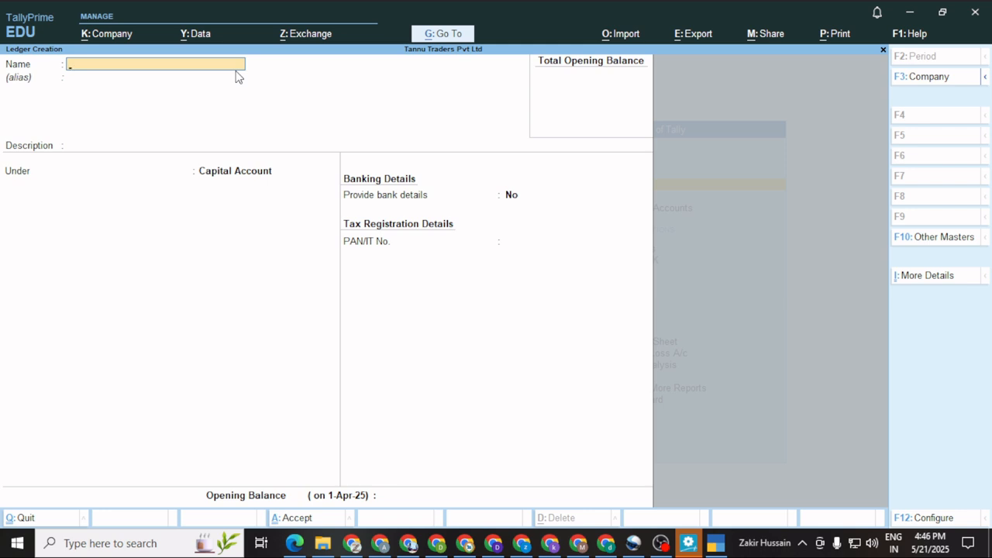
Name the ledger Kavita Capital and keep Capital Account as its group.
type("Kavita Capital")
left_click(942, 12)
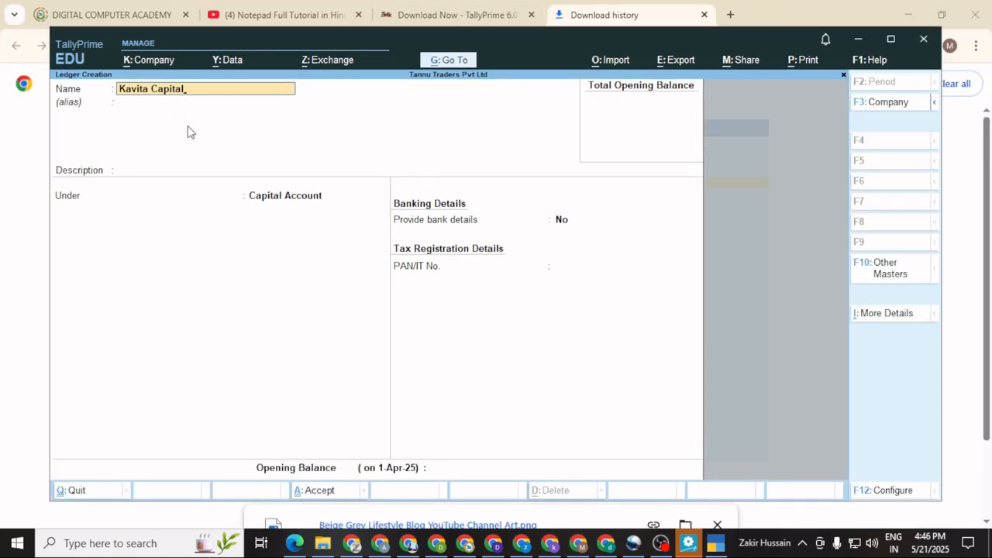
key("Return")
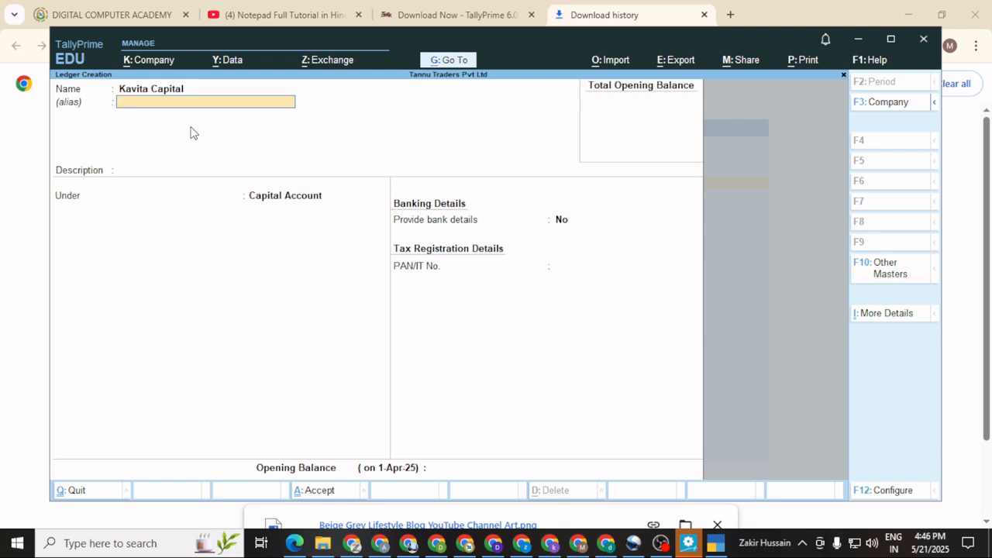
key("Return")
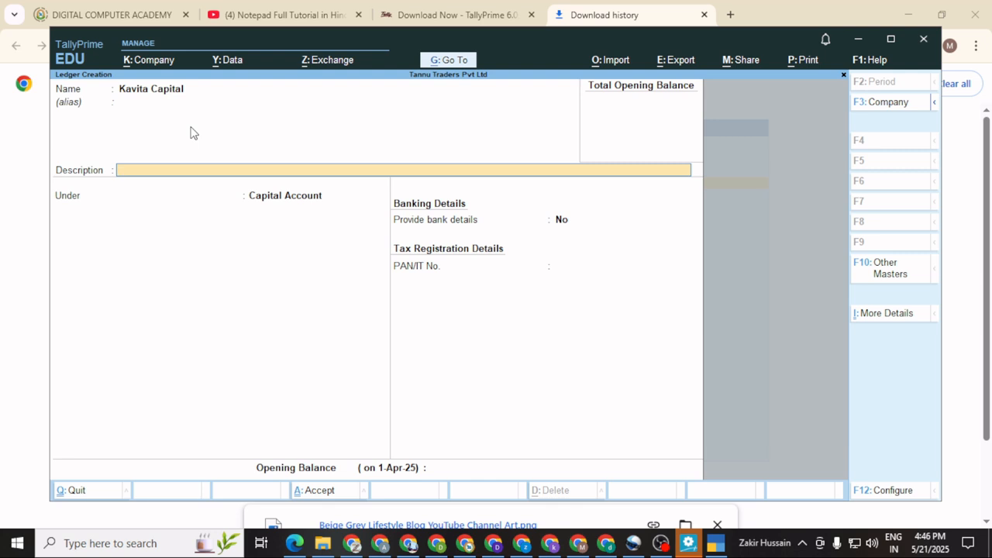
key("Return")
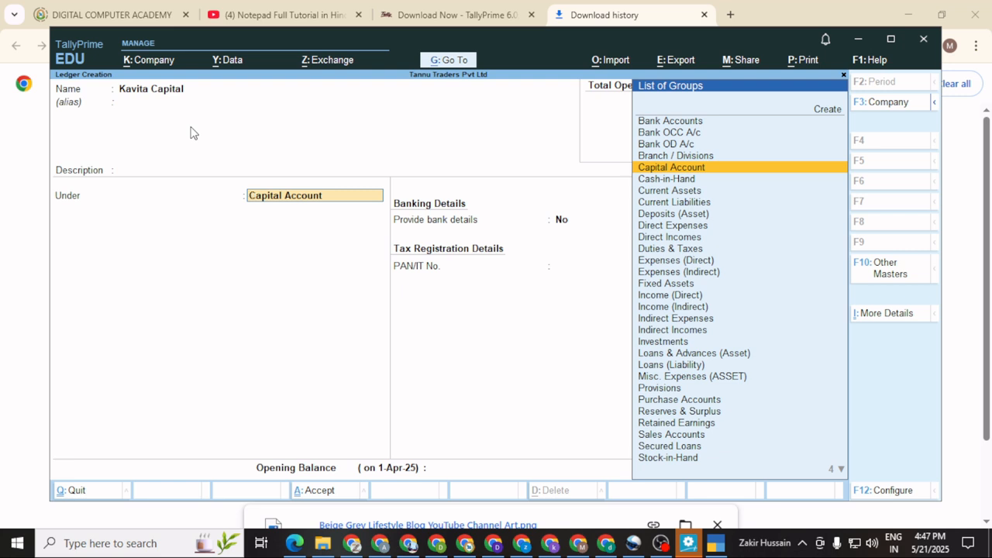
key("Return")
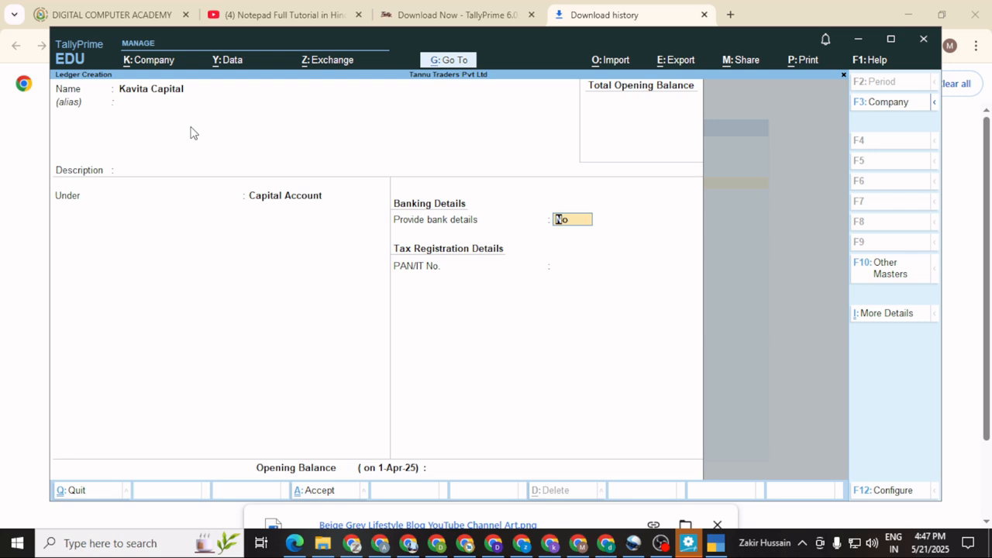
Skip bank details and PAN, enter a 55,000 Cr opening balance and save.
key("Return")
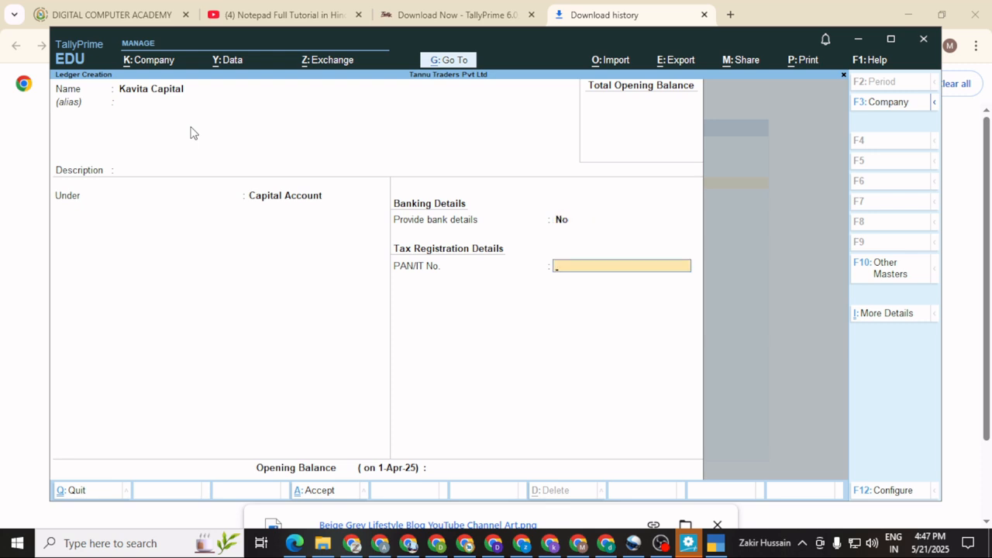
key("Return")
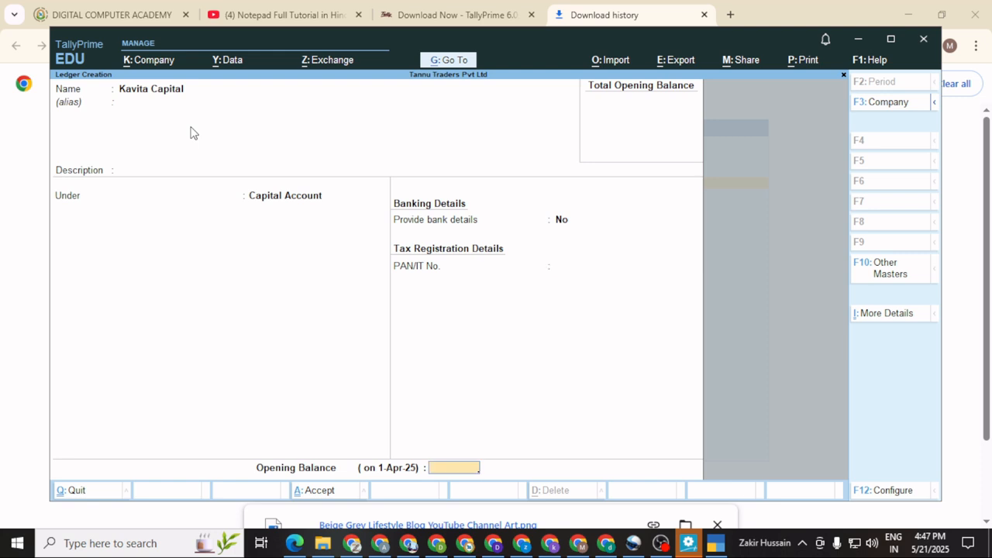
type("55000")
key("Return")
key("Return")
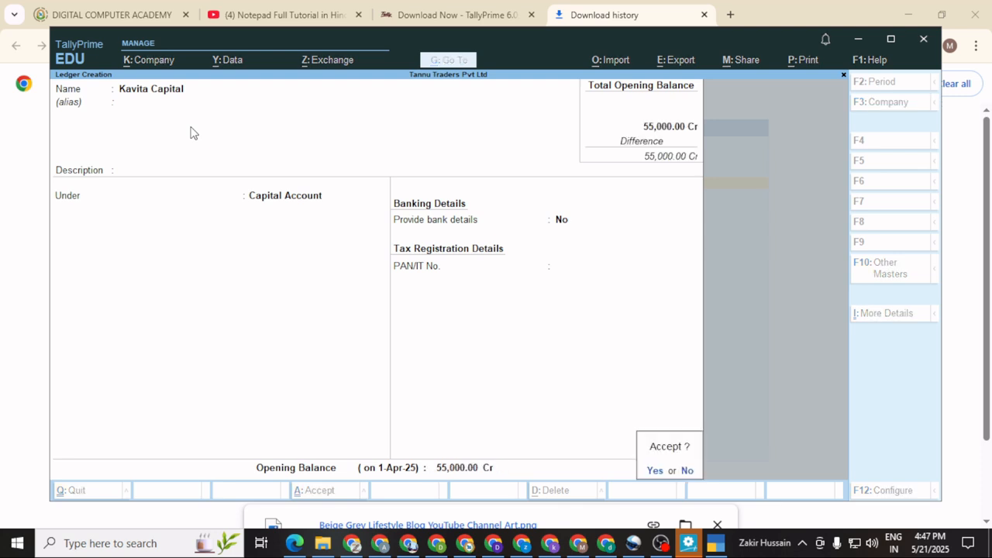
key("y")
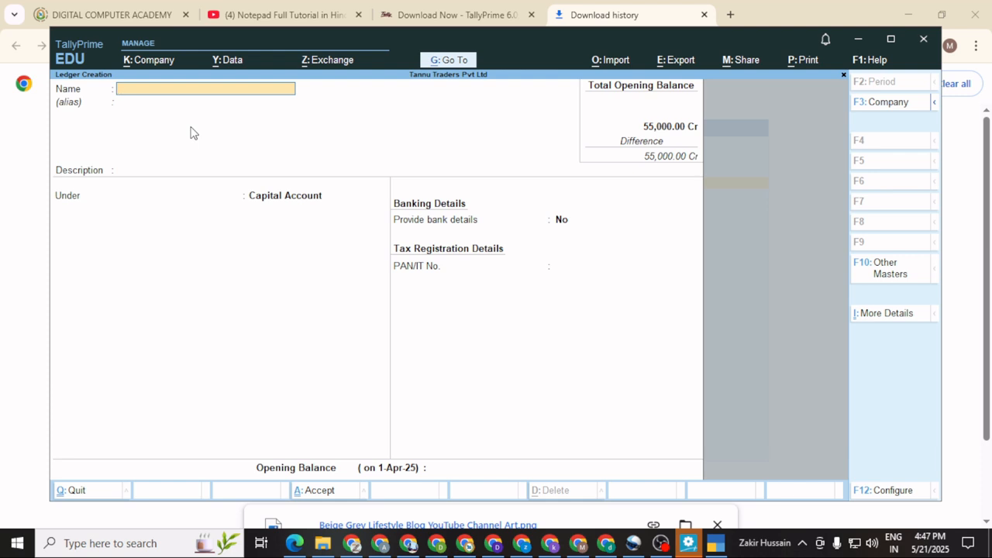
Name the ledger HDFC Bank Current and place it under Bank Accounts.
type("HDFC Bank")
type("Current")
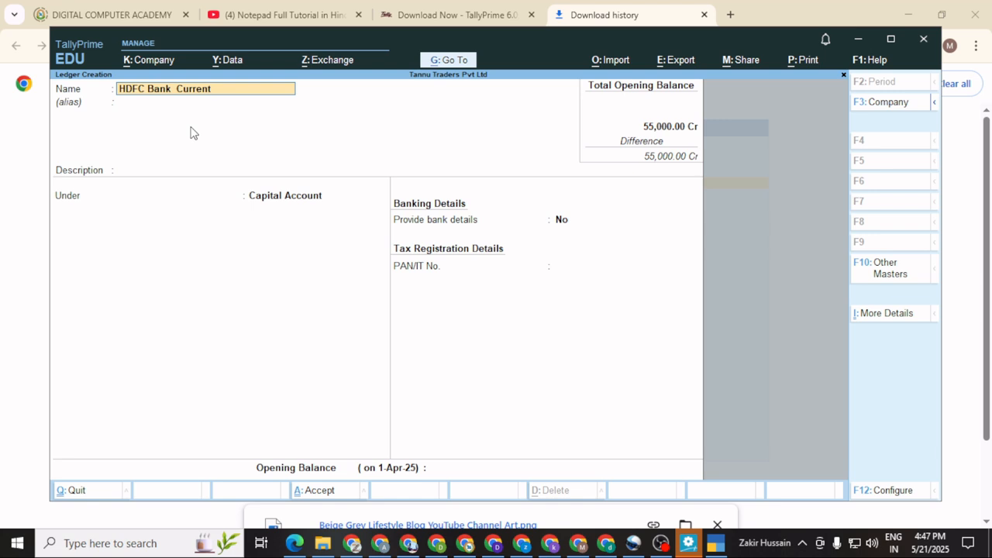
key("Return")
key("Return")
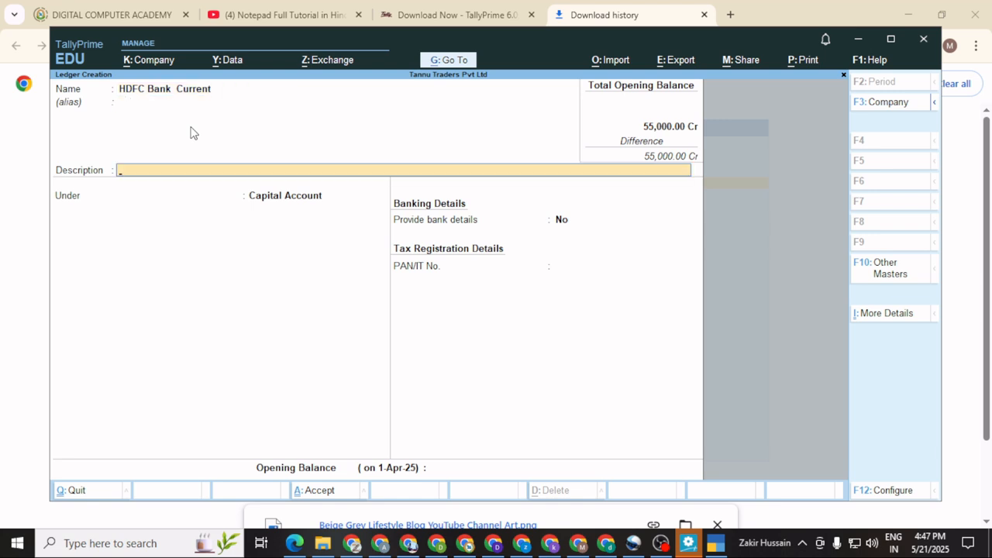
key("Return")
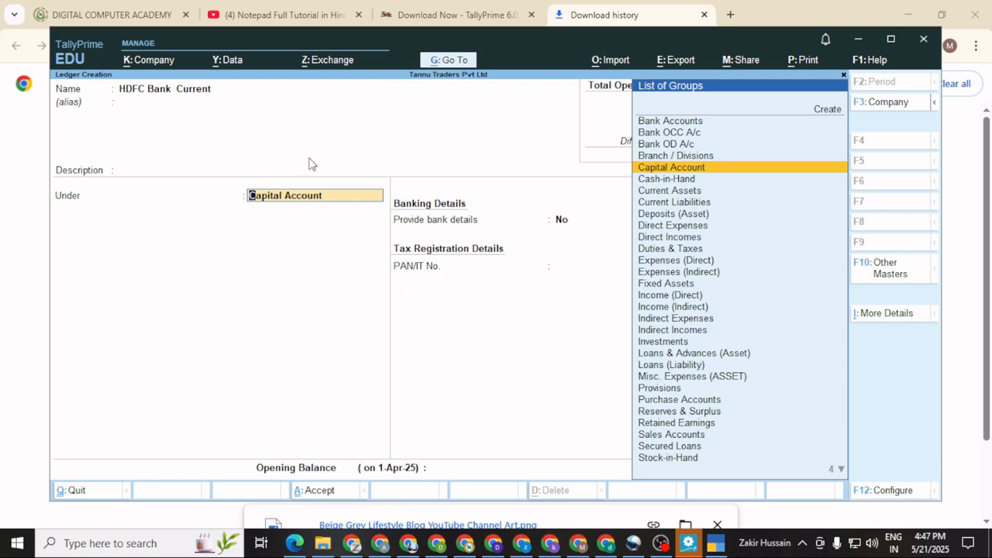
left_click(689, 124)
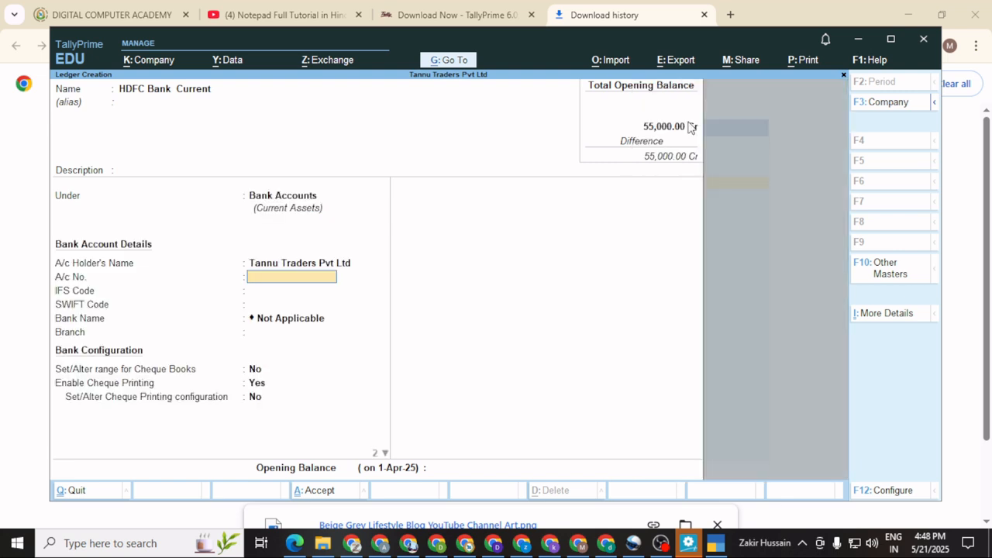
Turn cheque printing off, enter a 65,000 Dr opening balance and save the ledger.
key("Return")
key("Return")
key("Return")
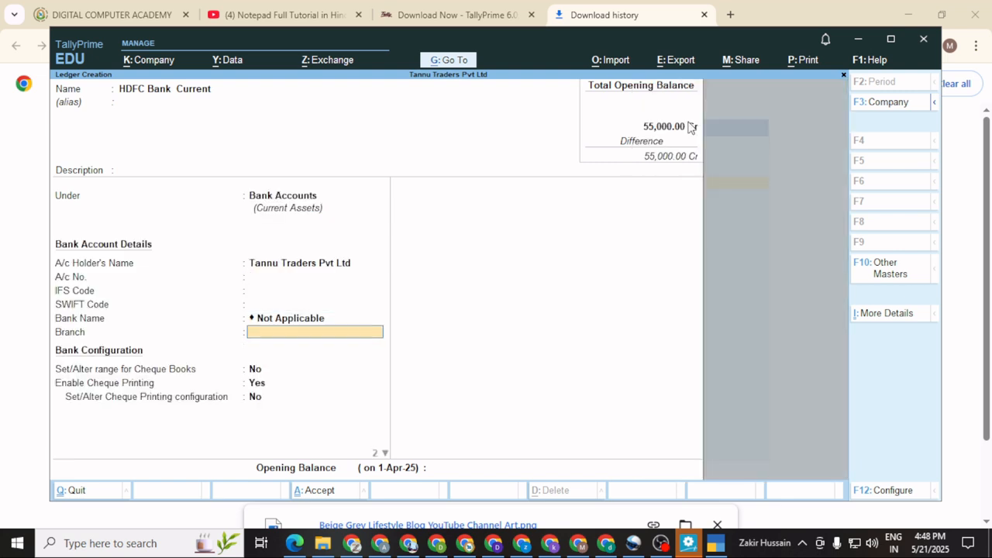
key("Return")
key("Return")
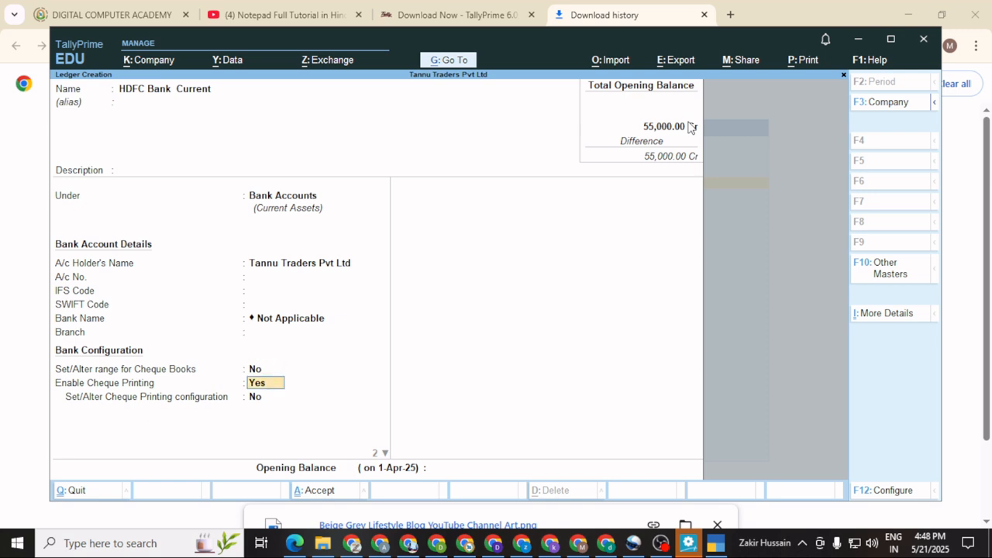
type("no")
key("Return")
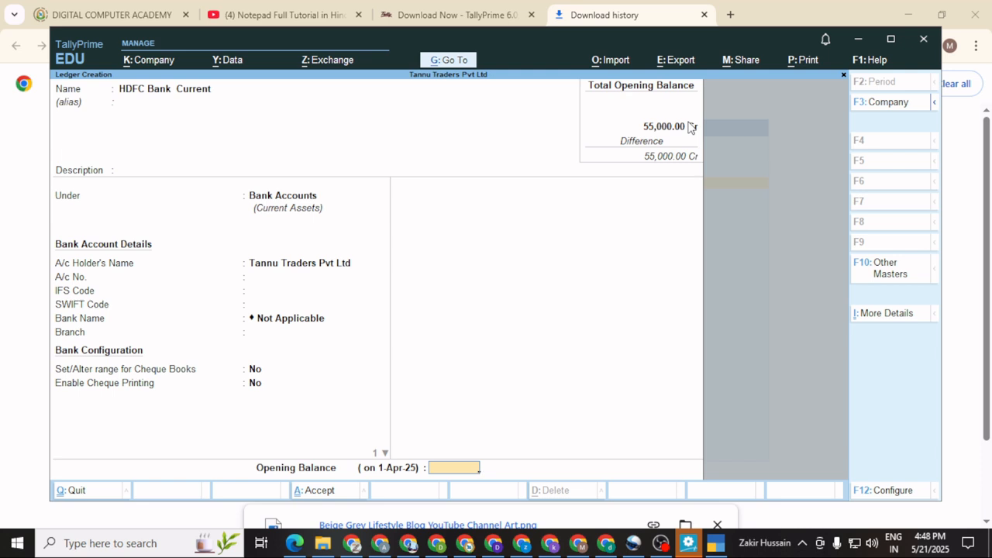
type("6")
type("000")
key("Return")
key("Return")
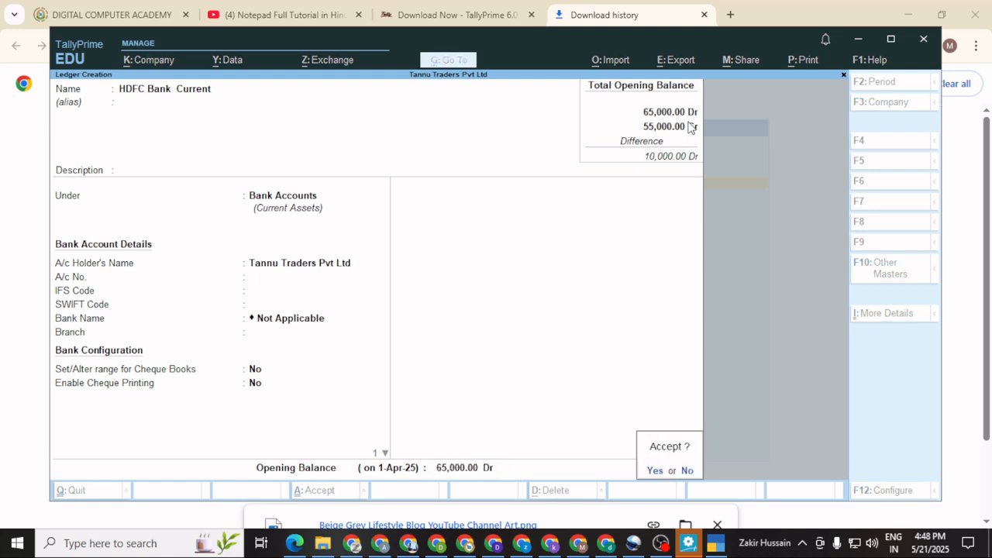
key("y")
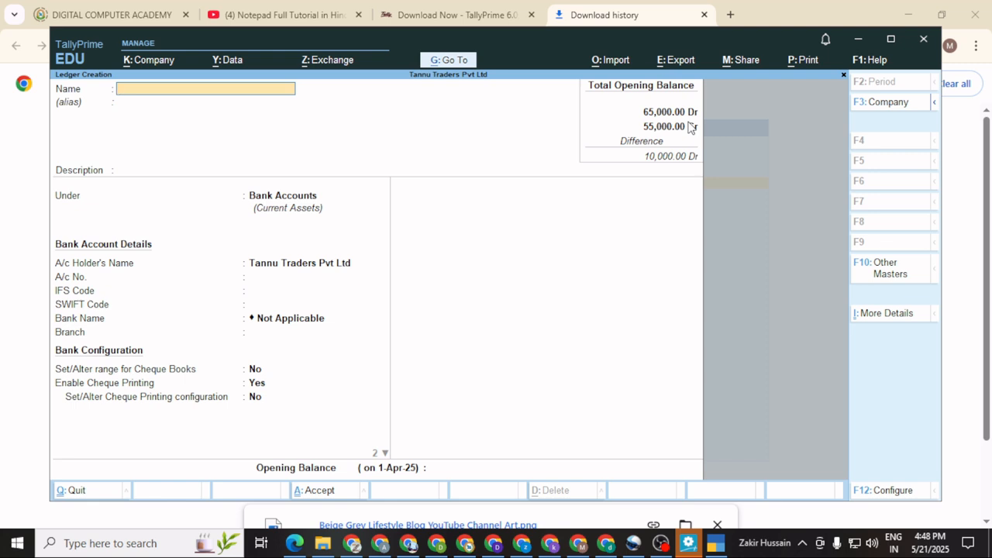
Name the ledger MAchines and place it under Fixed Assets.
type("MAchines")
key("Return")
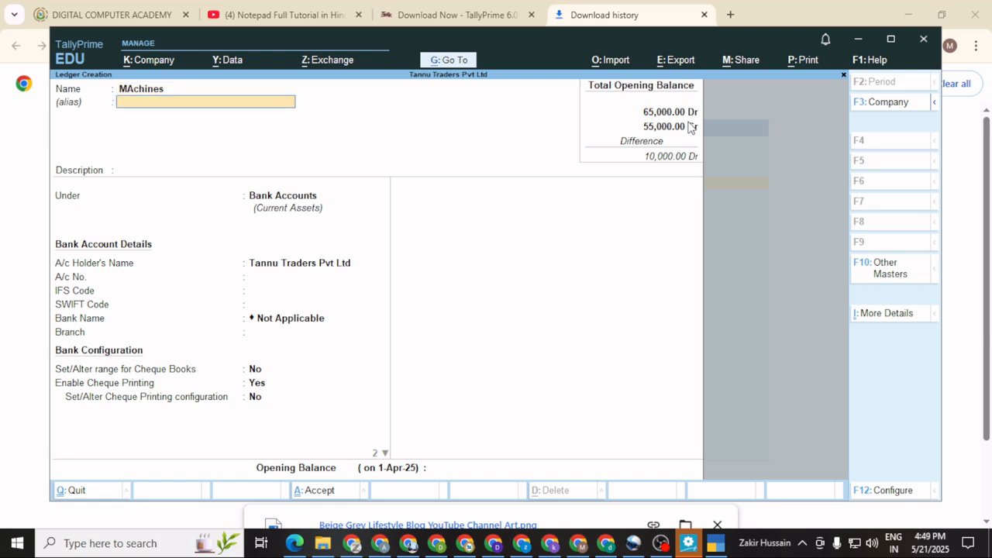
key("Return")
key("Return")
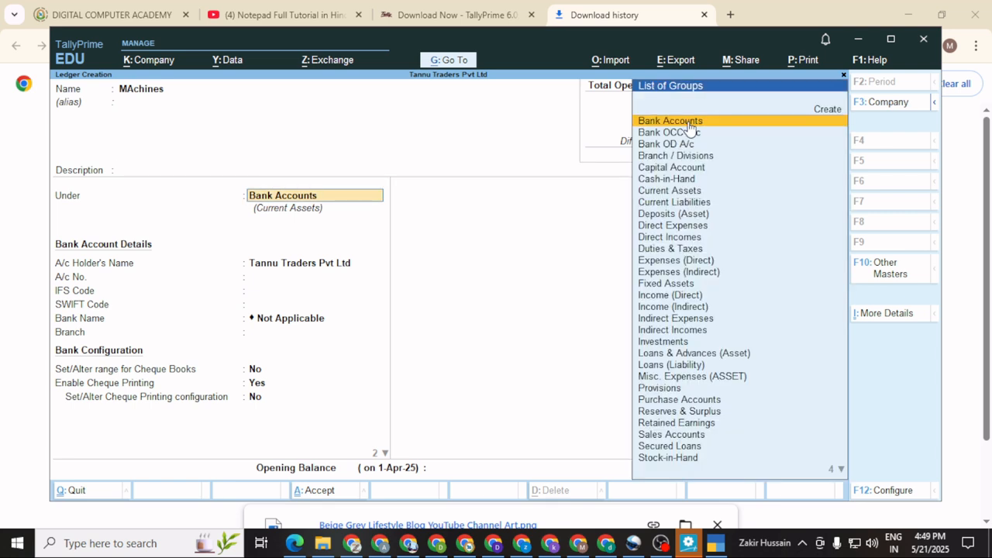
key("Down")
key("Down")
key("Down")
key("Down")
key("Down")
key("Down")
key("Down")
key("Down")
key("Down")
key("Down")
key("Down")
key("Down")
key("Down")
key("Down")
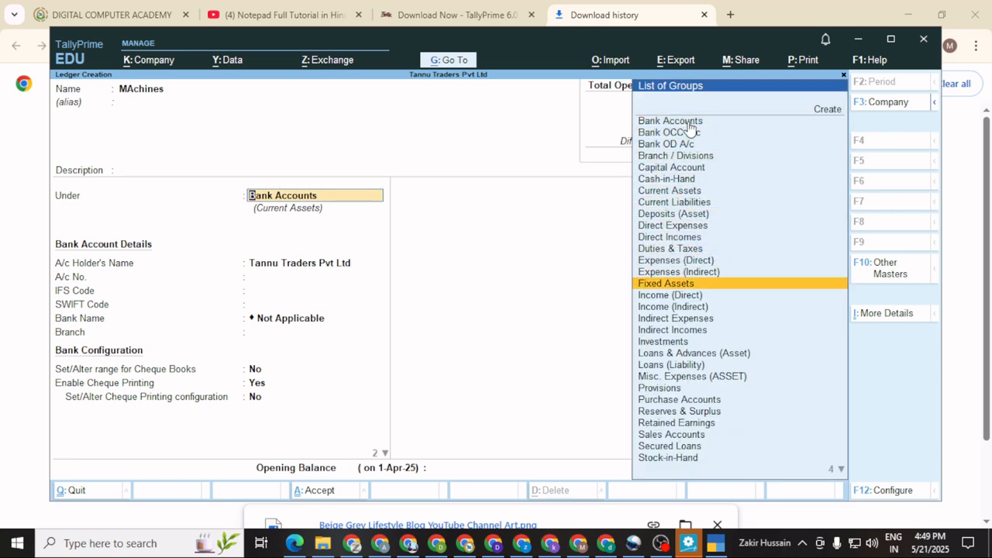
key("Return")
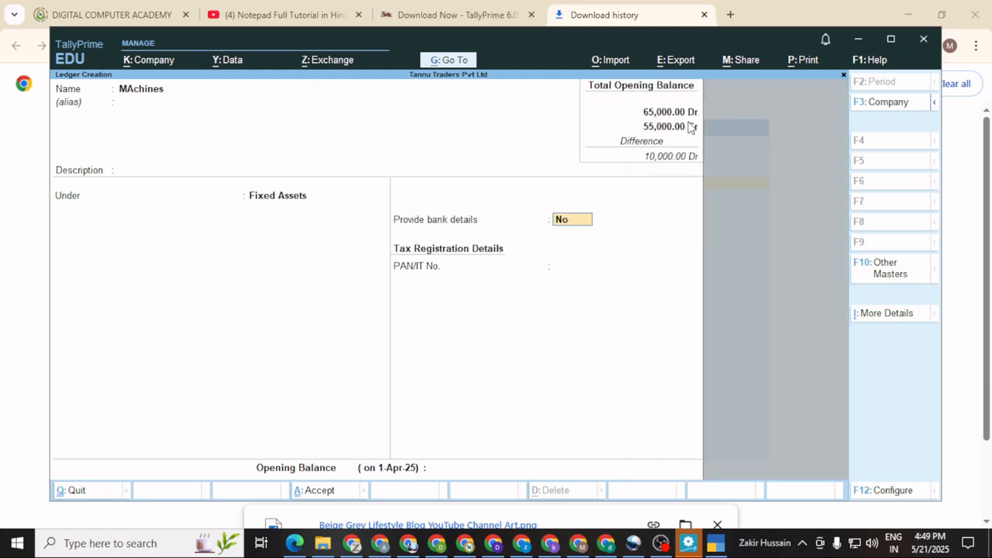
Leave bank details off and enter a 1,50,000 Dr opening balance.
key("Return")
key("Return")
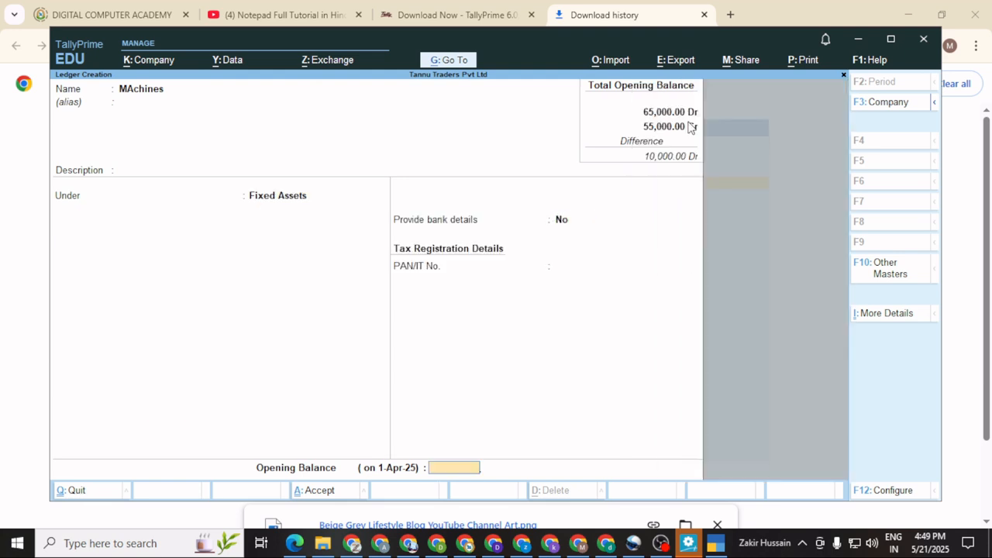
type("1,50,000")
key("Return")
key("Return")
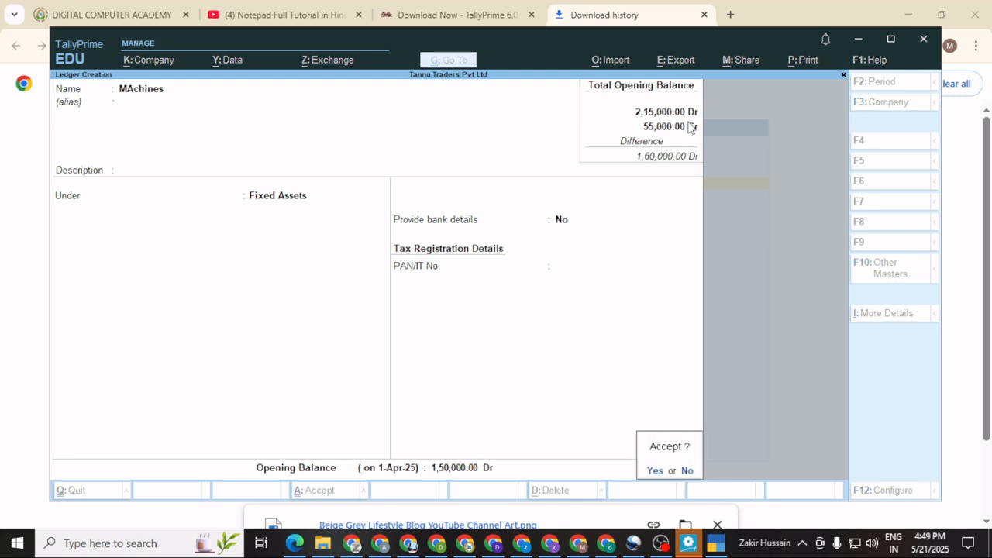
key("Return")
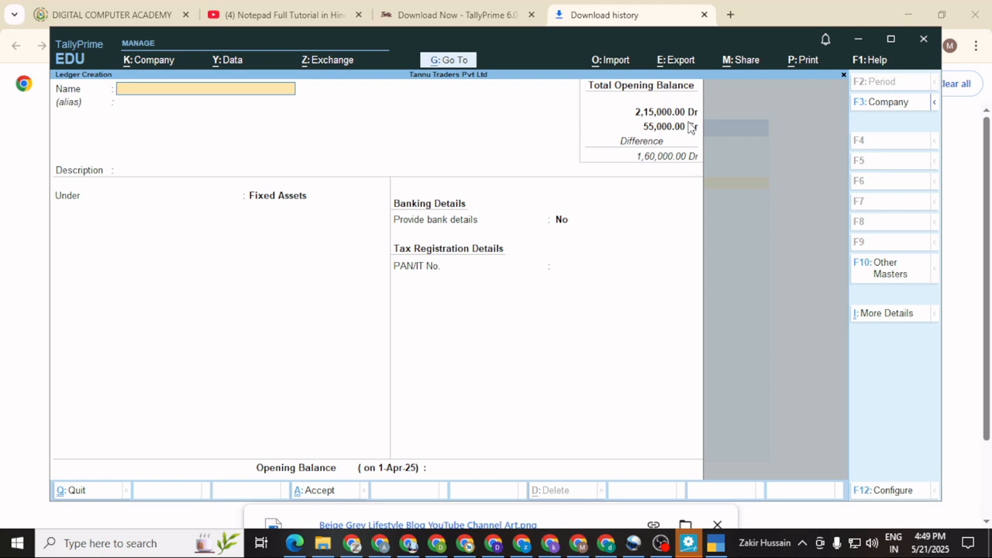
Quit Ledger Creation, confirming the exit, and return to the Gateway of Tally.
key("Escape")
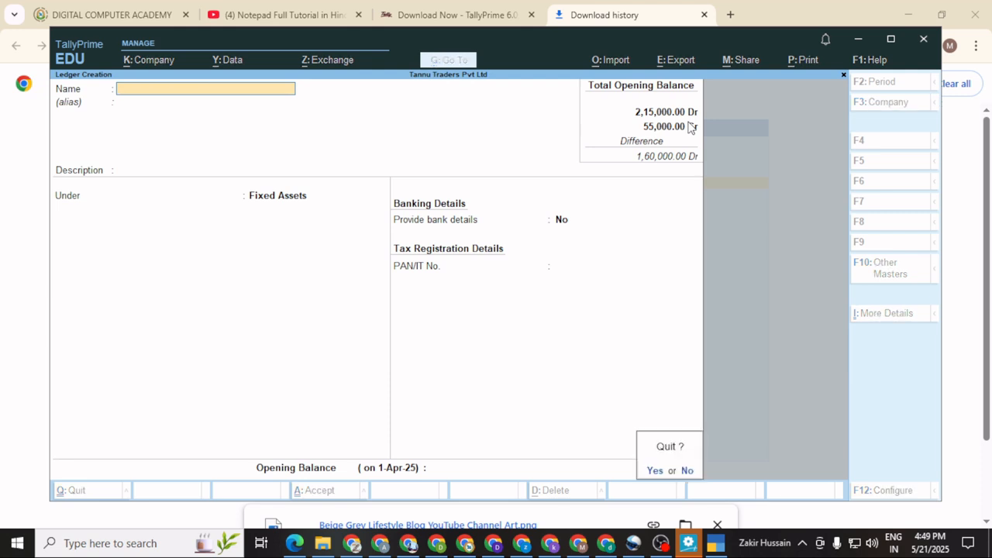
key("y")
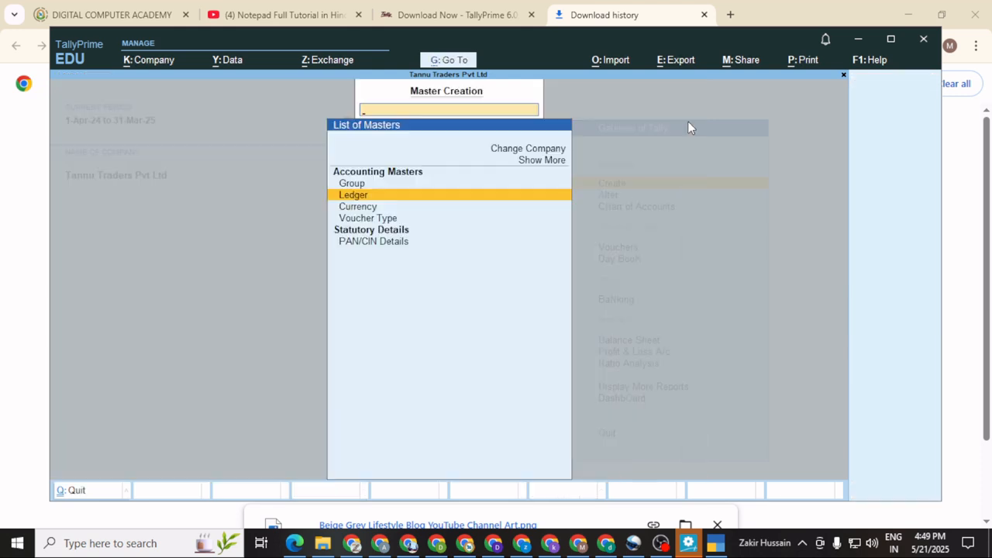
key("Escape")
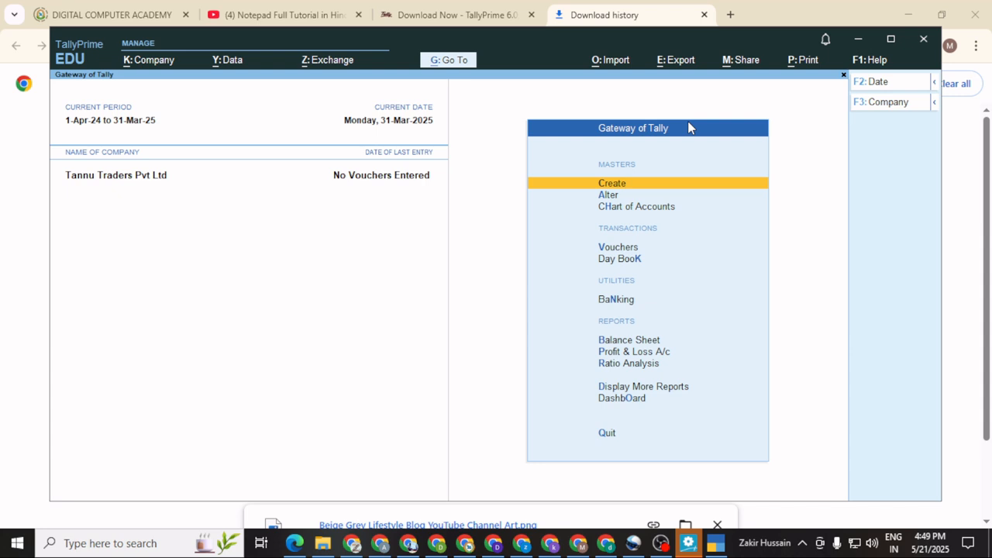
Browse the Alter > Ledger list, checking HDFC Bank Current and the other ledgers, then return to Gateway.
key("Down")
key("Return")
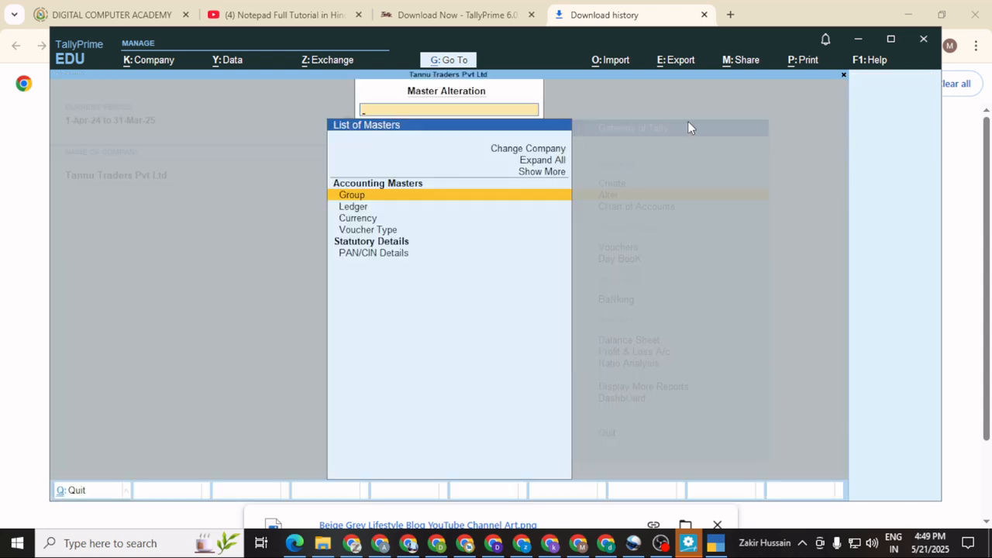
key("Down")
key("Return")
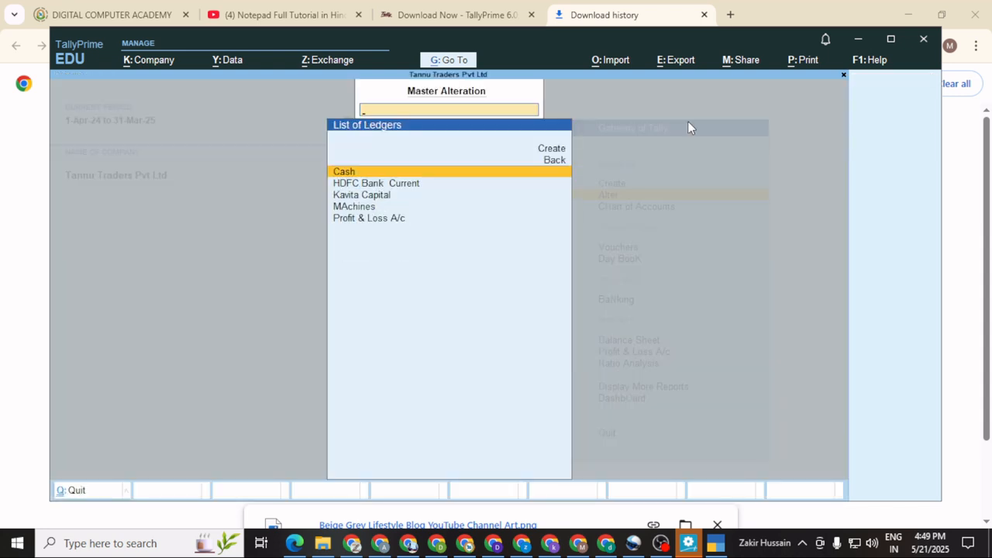
key("Down")
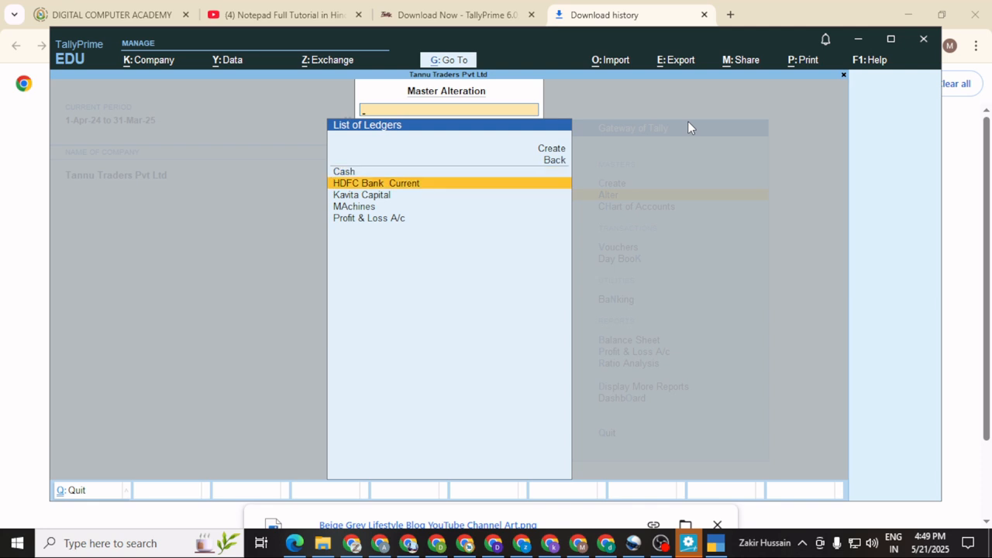
key("Down")
key("Down")
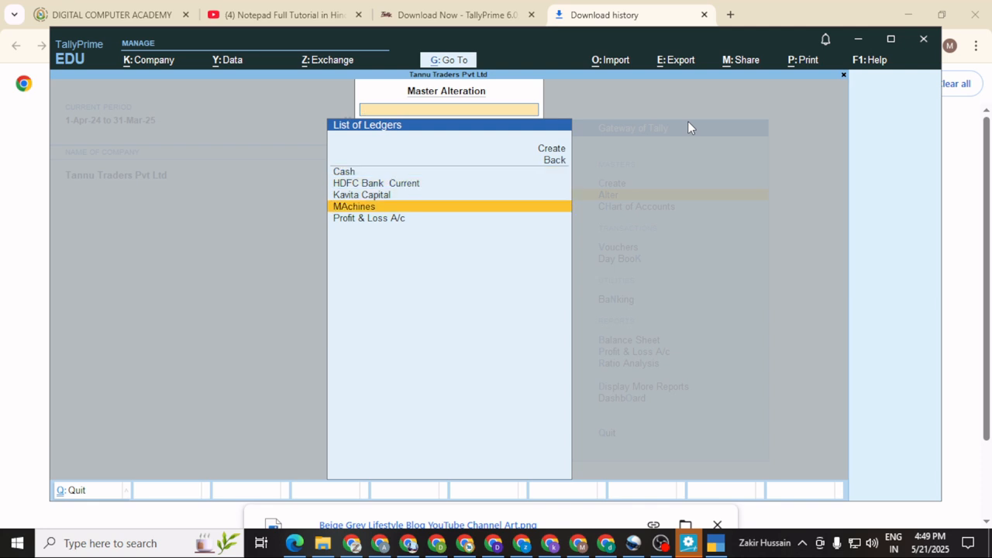
key("Escape")
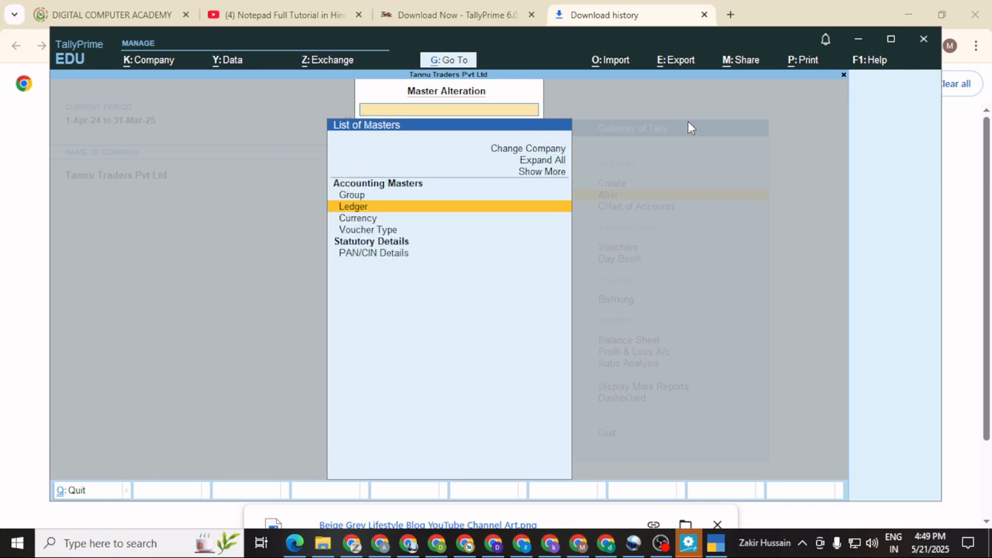
key("Escape")
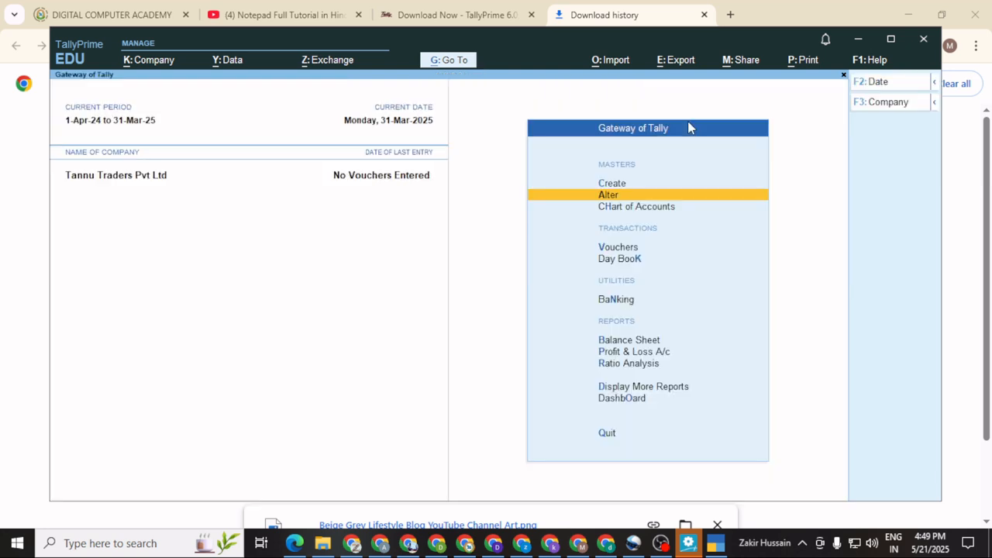